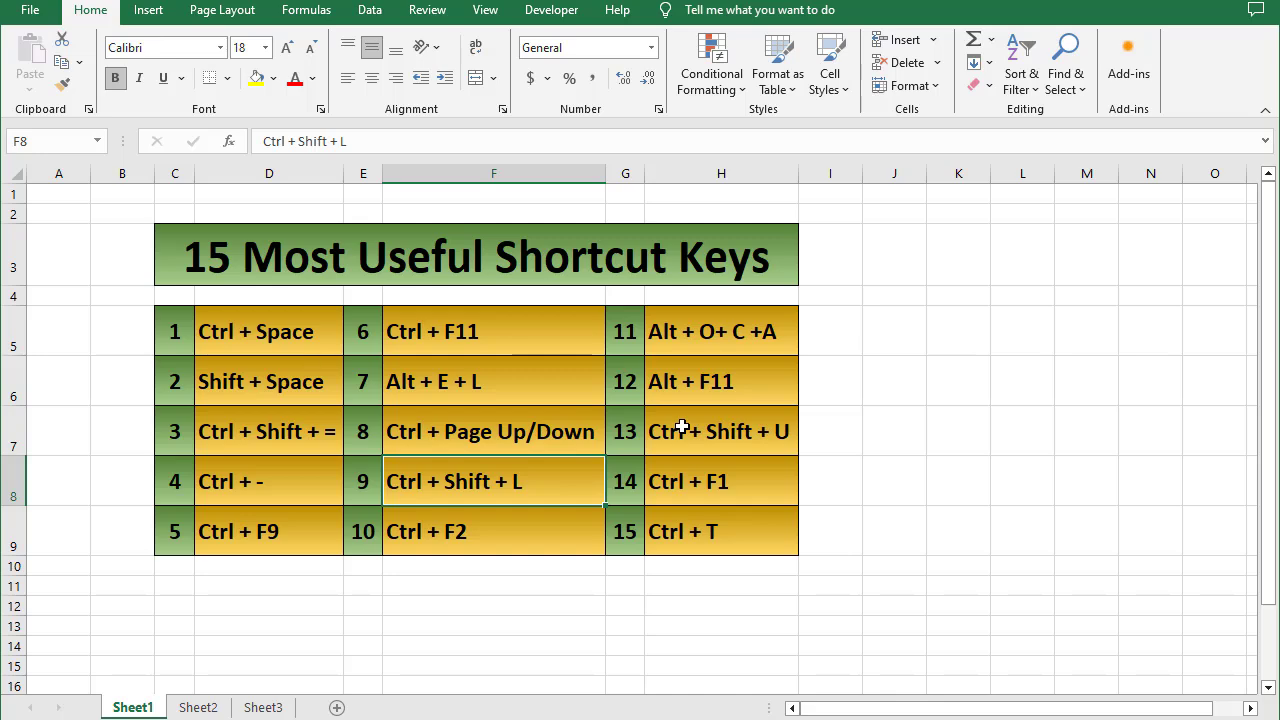
- Switch to Sheet2 and select the entire Qty column
click(198, 707)
click(316, 354)
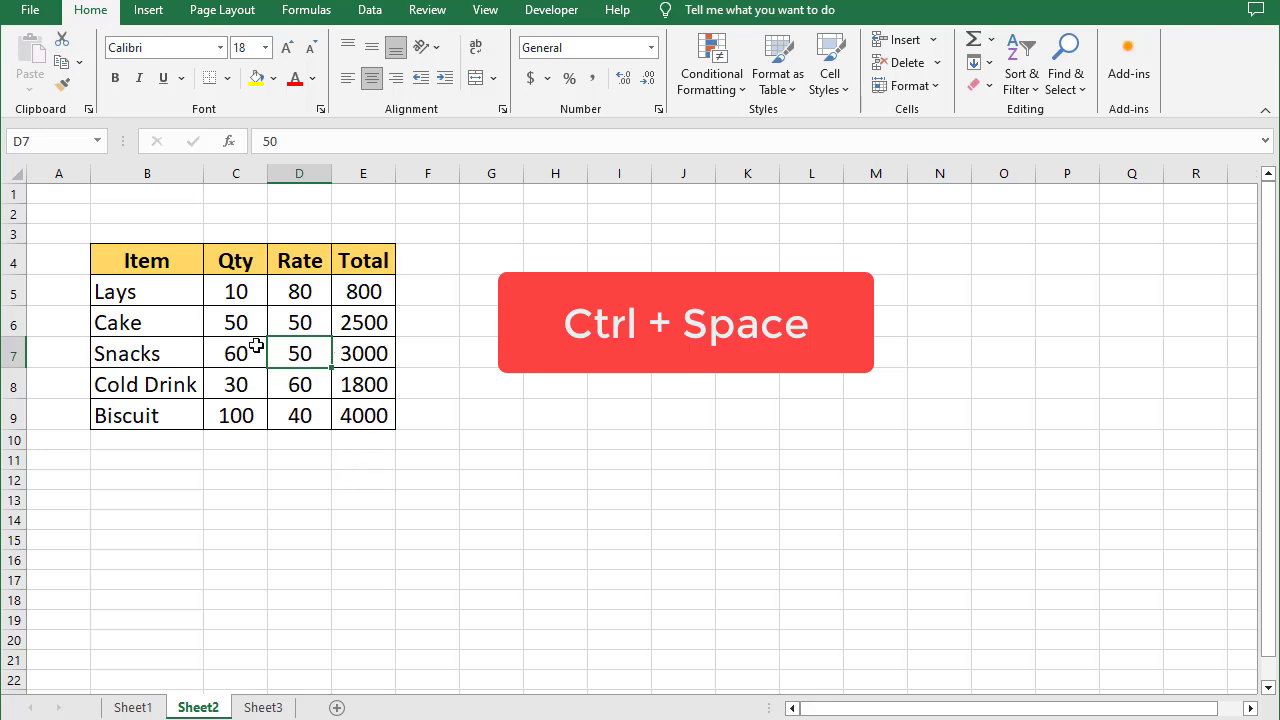
click(234, 323)
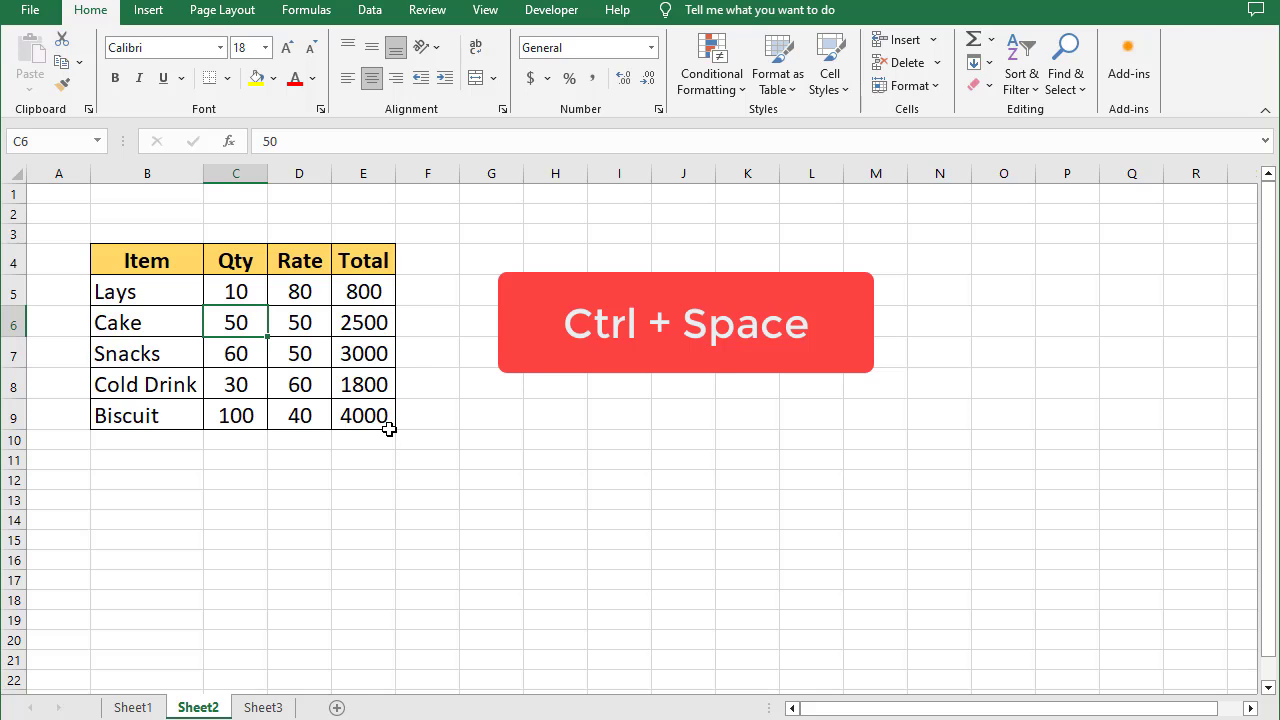
key(ctrl+space)
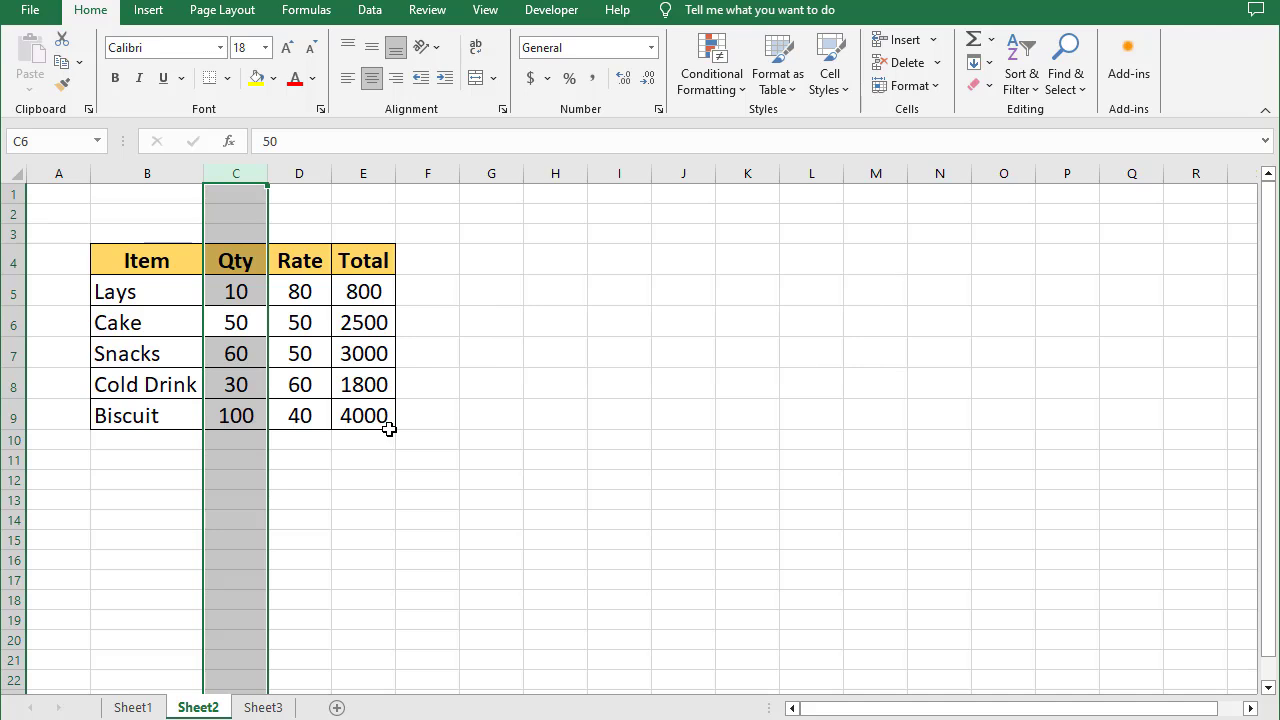
- Select the entire worksheet row containing the Snacks item
click(329, 361)
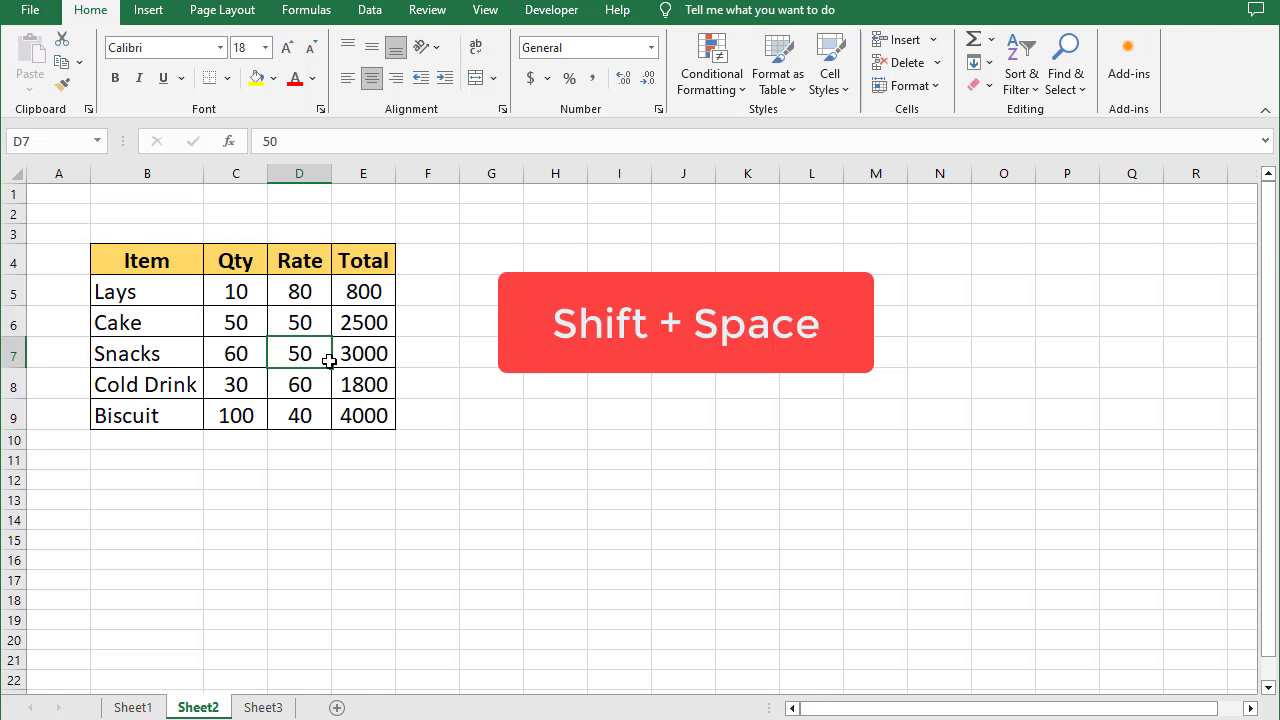
click(235, 353)
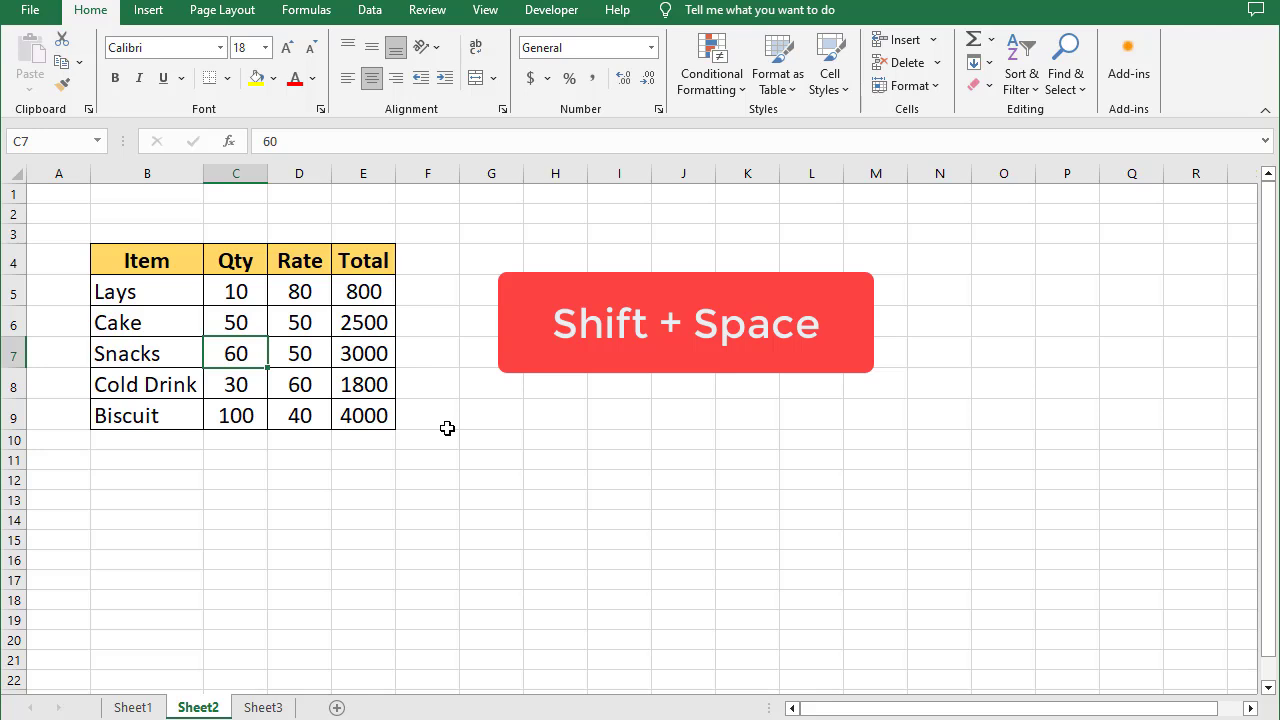
key(shift+space)
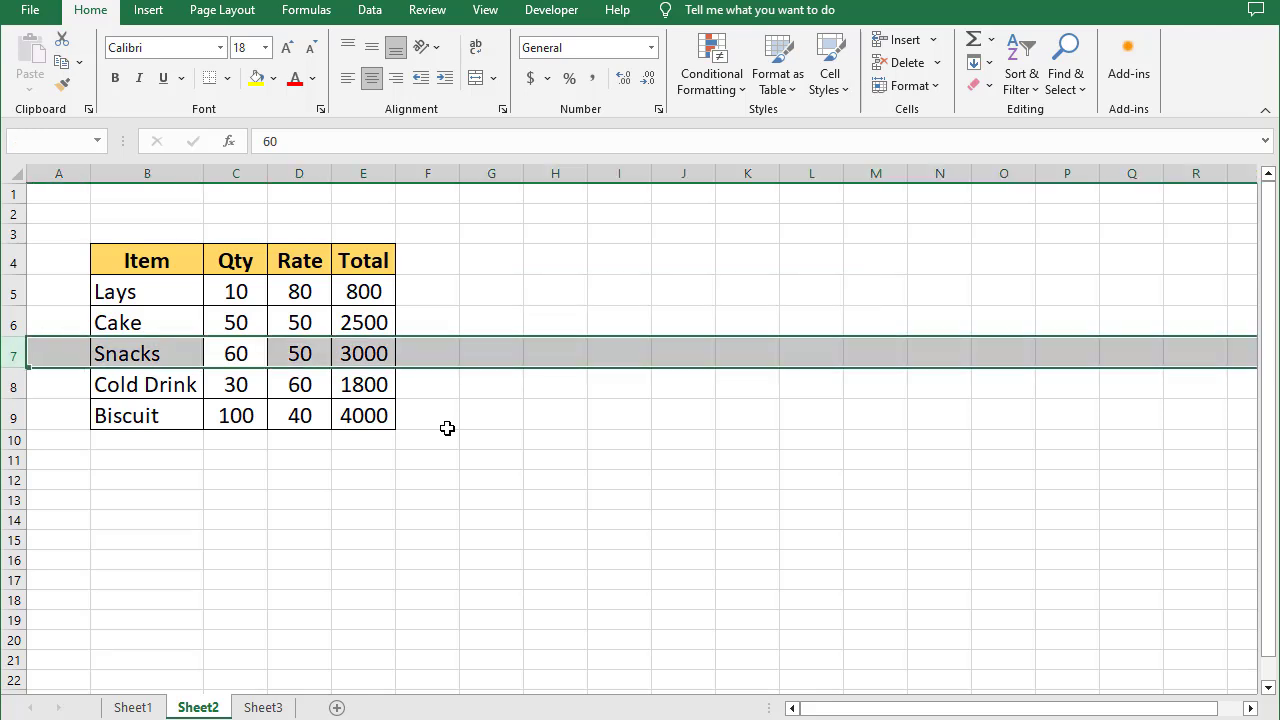
- Insert a blank column before the Total column and undo the insertion
click(348, 390)
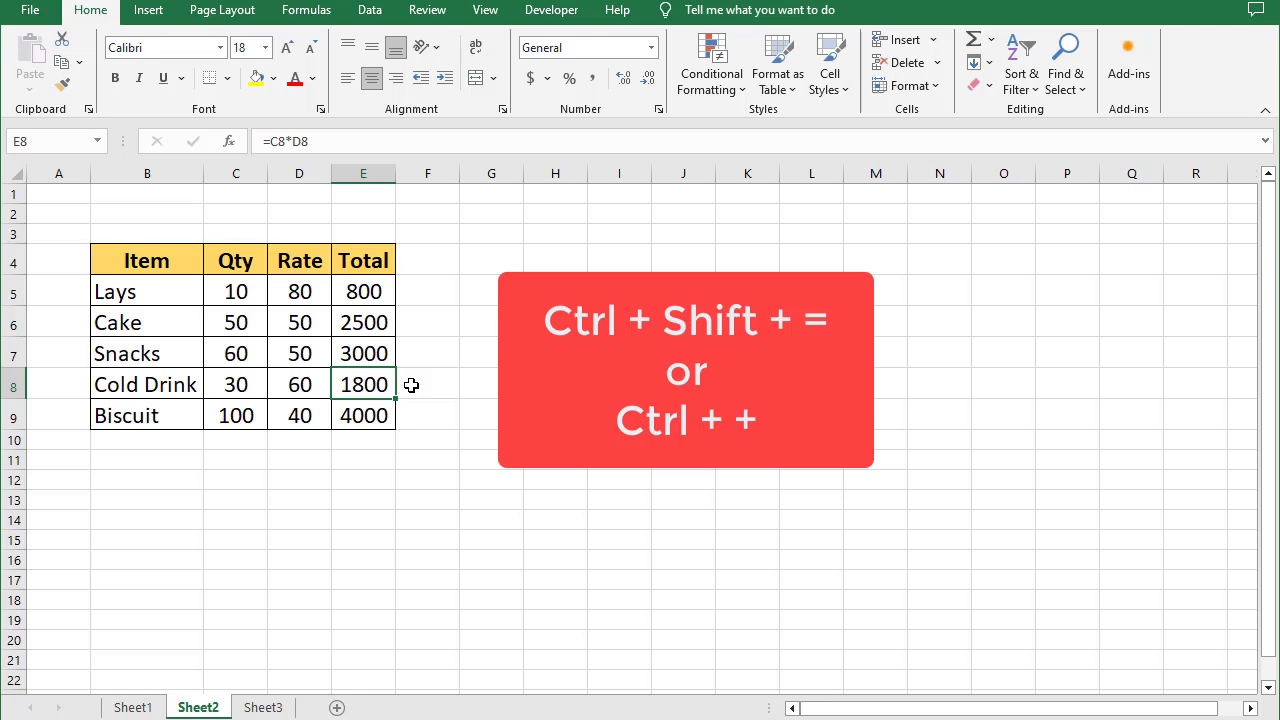
key(ctrl+space)
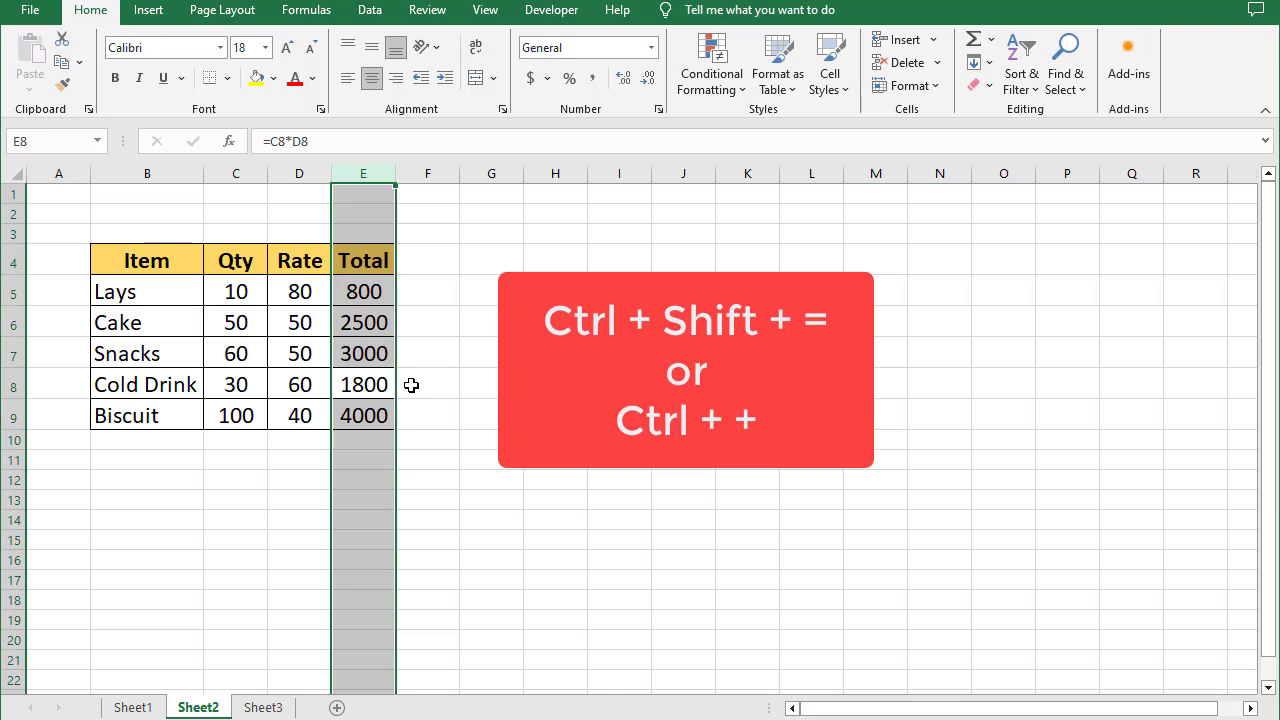
key(ctrl+plus)
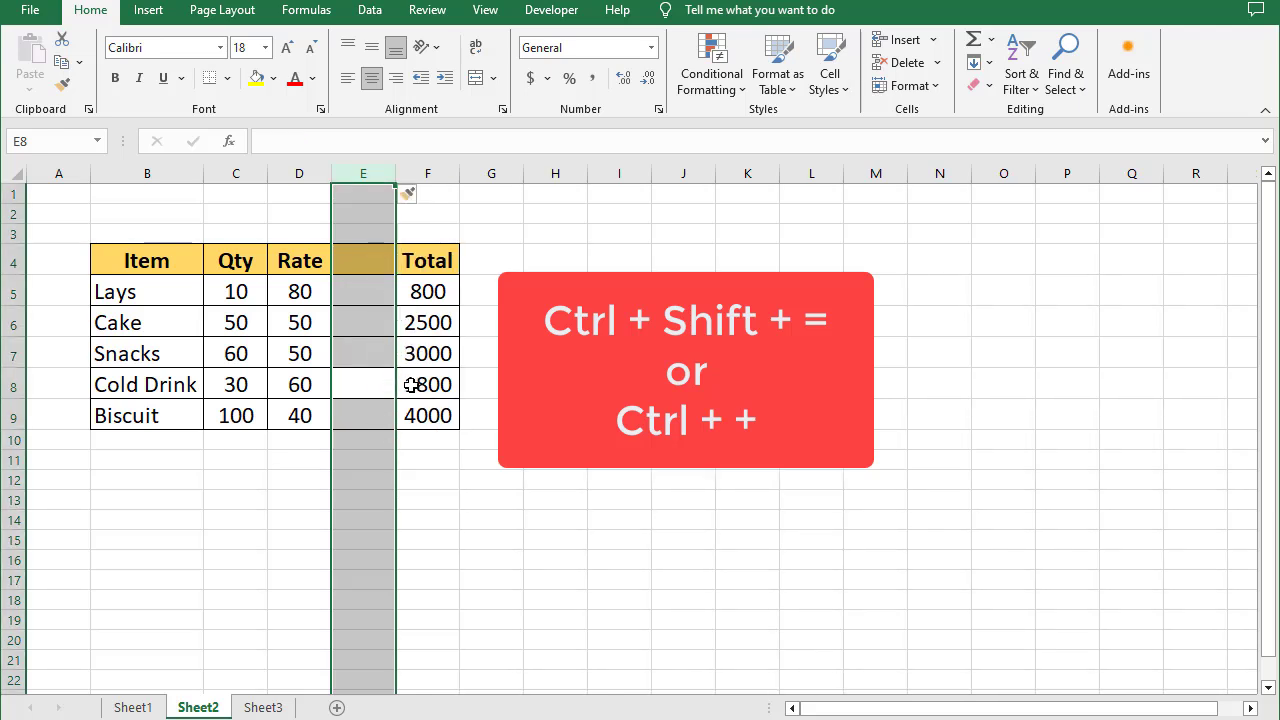
key(ctrl+z)
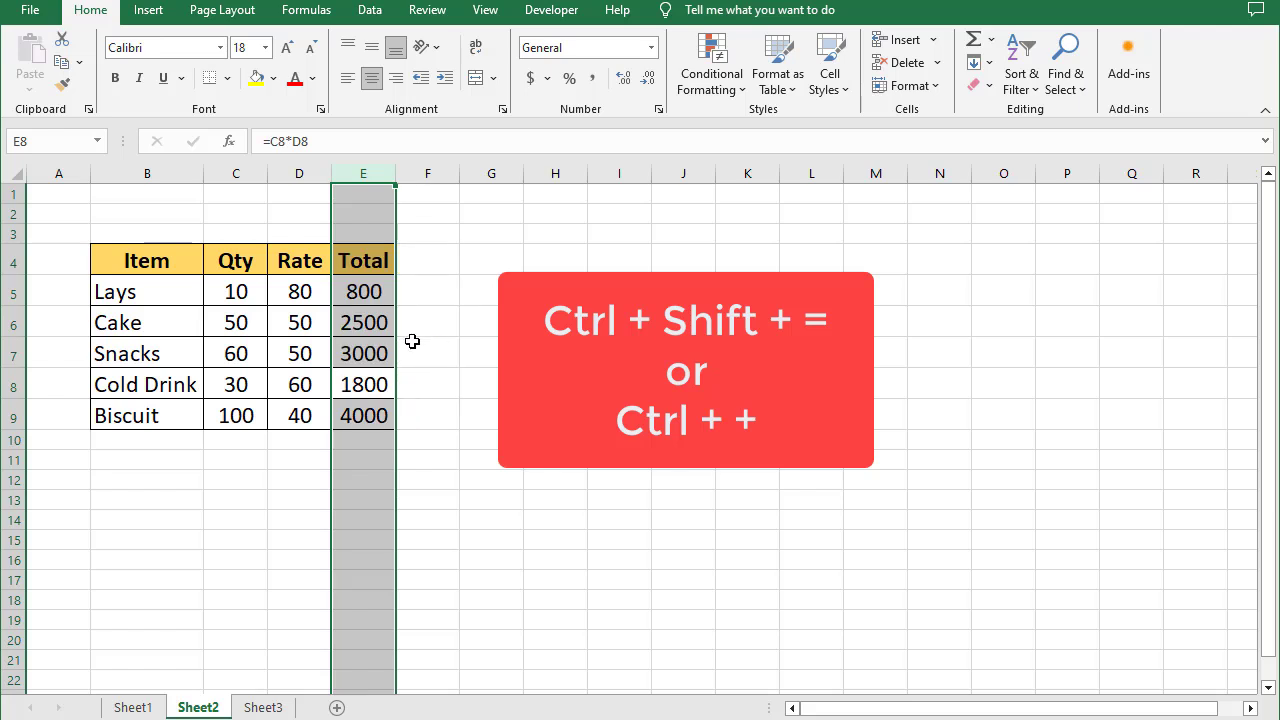
- Insert a blank row above the Snacks row and undo the insertion
click(257, 360)
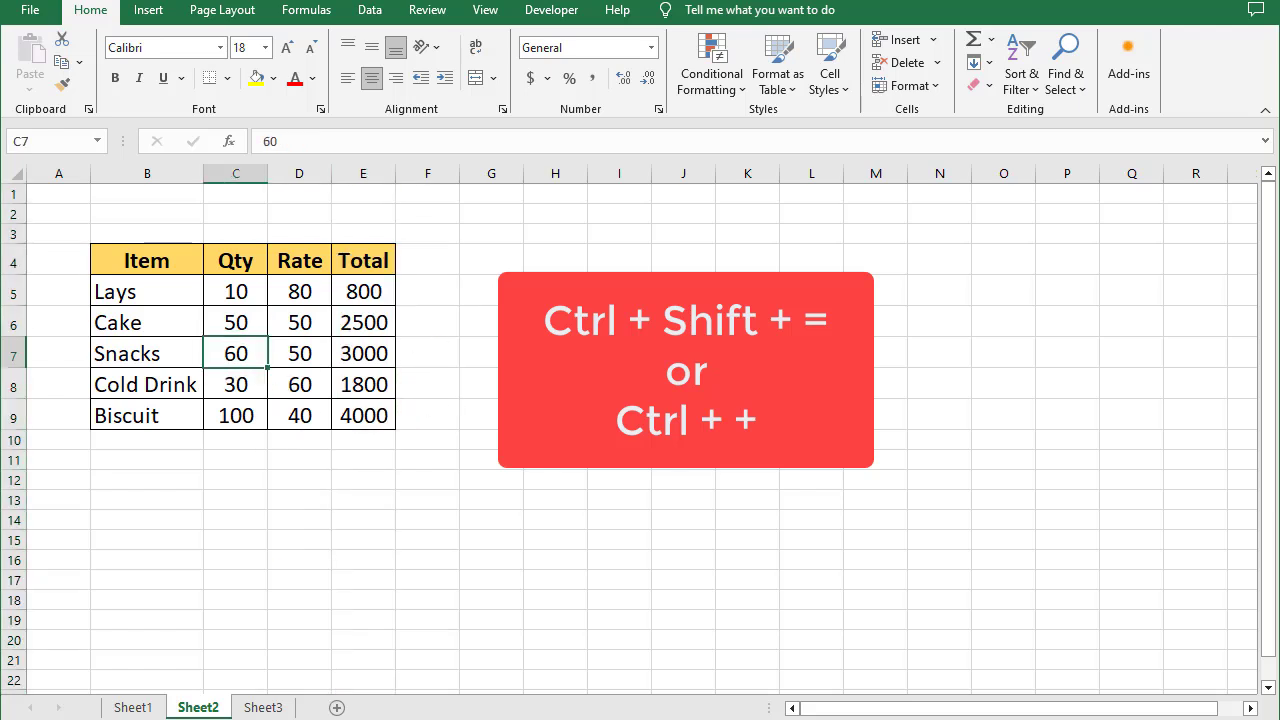
key(shift+space)
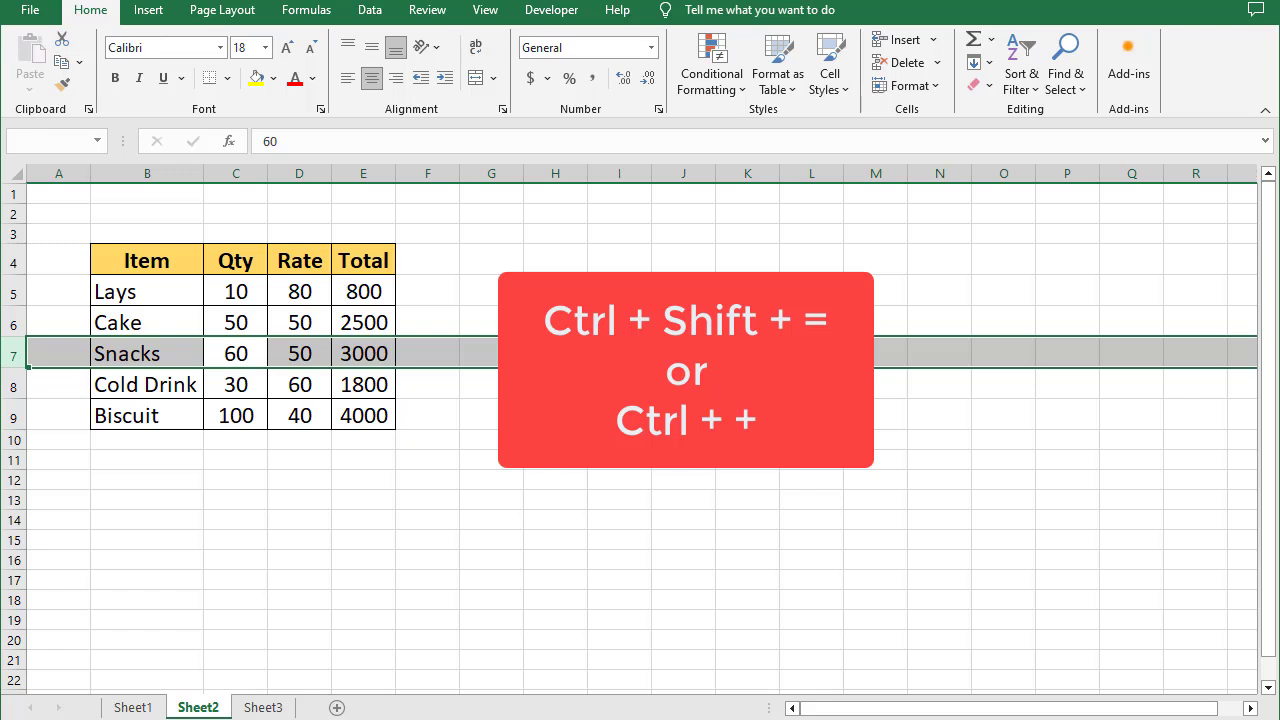
key(ctrl+shift+plus)
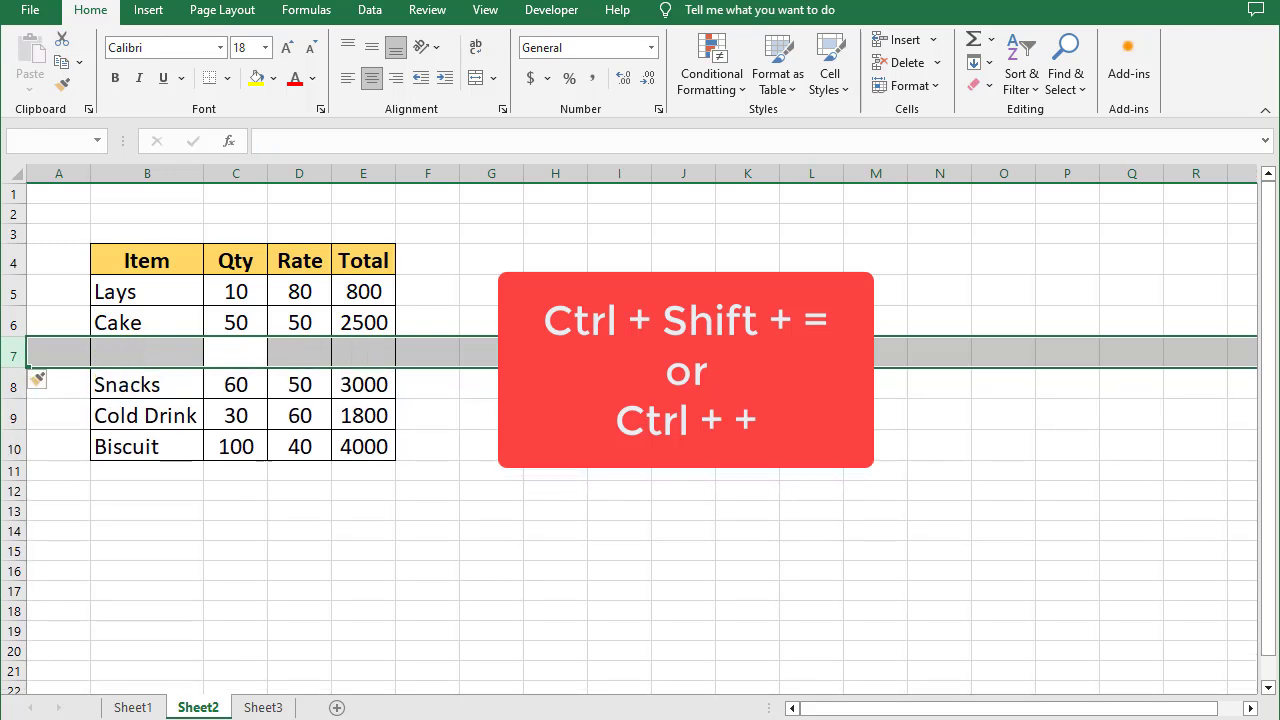
key(ctrl+z)
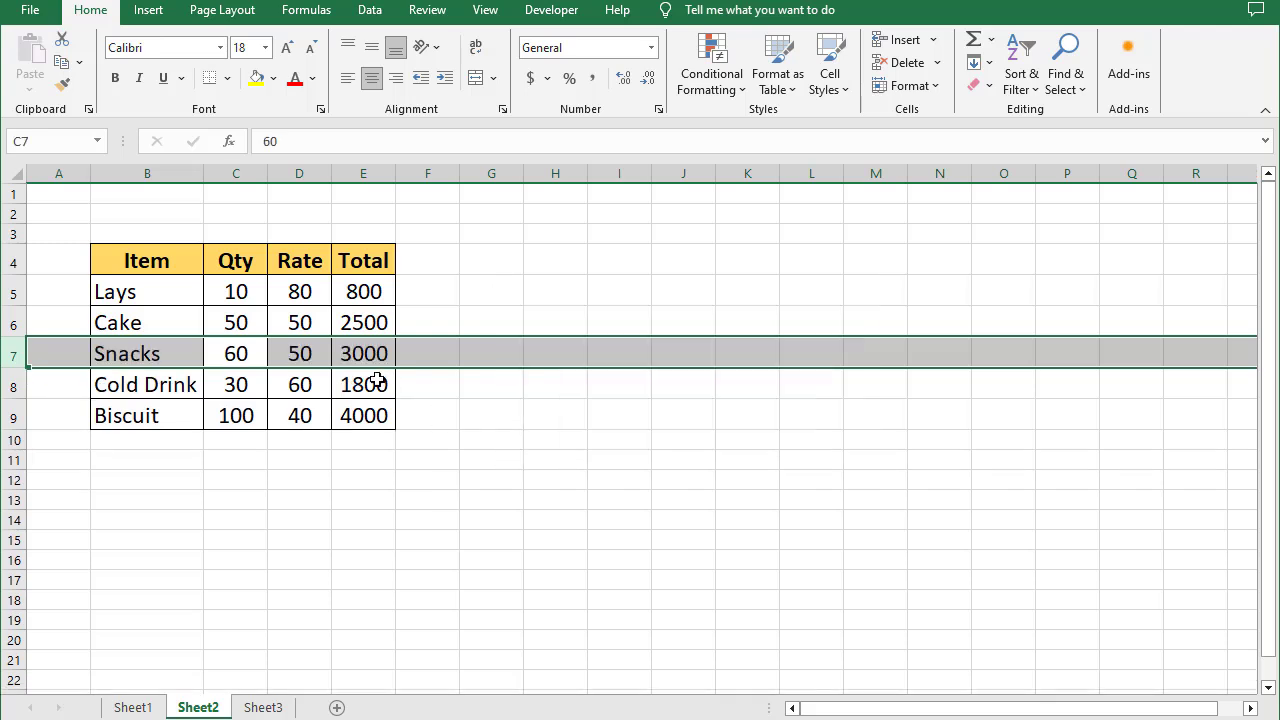
- Delete the entire Rate column and undo the deletion
click(300, 318)
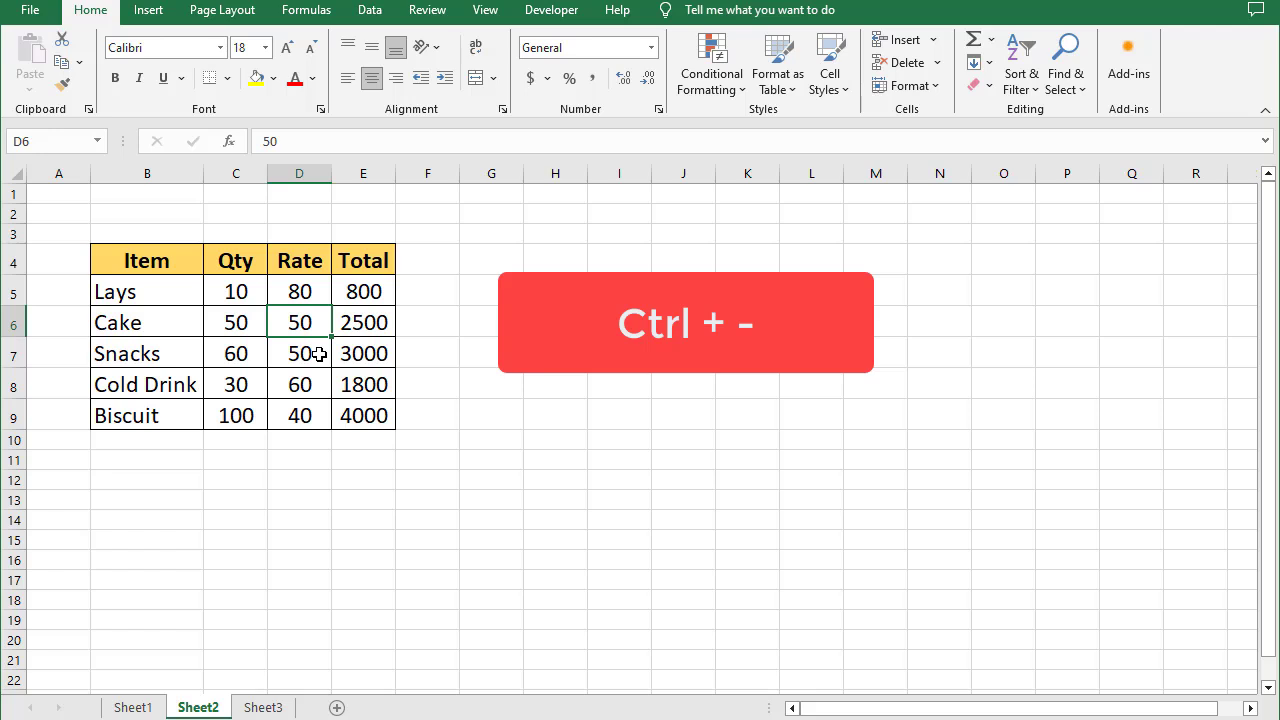
key(ctrl+space)
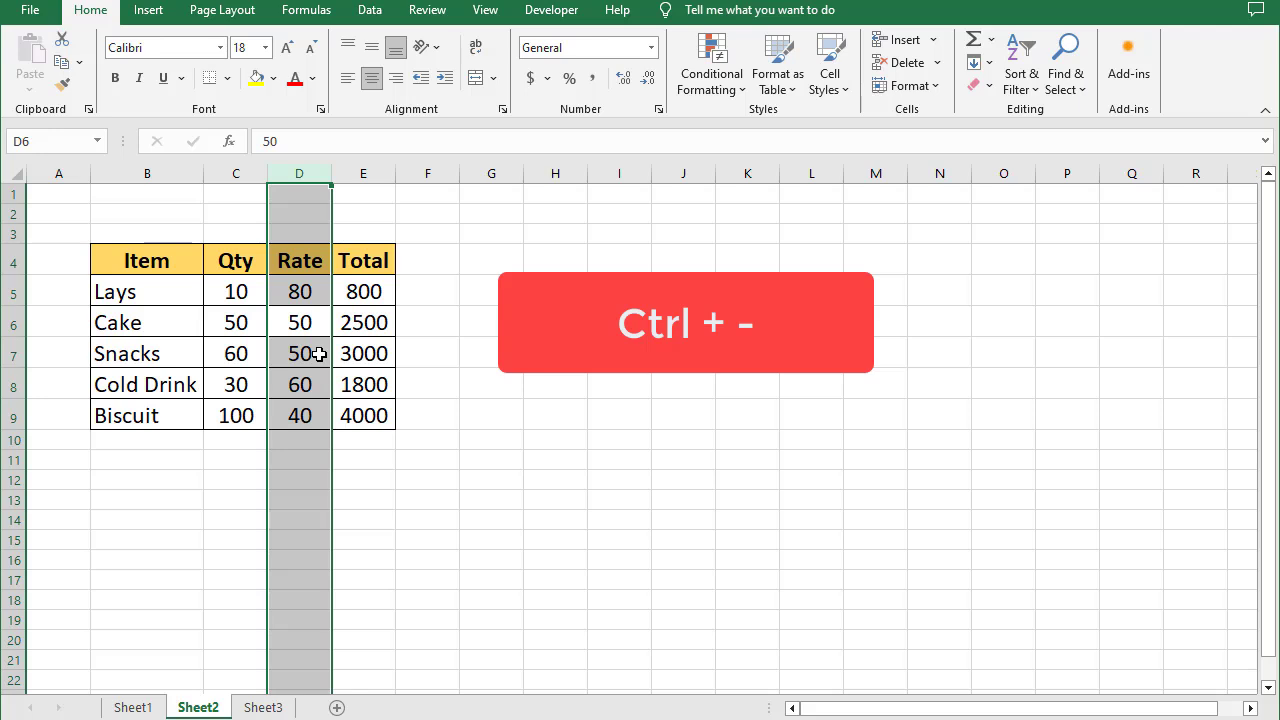
key(ctrl+minus)
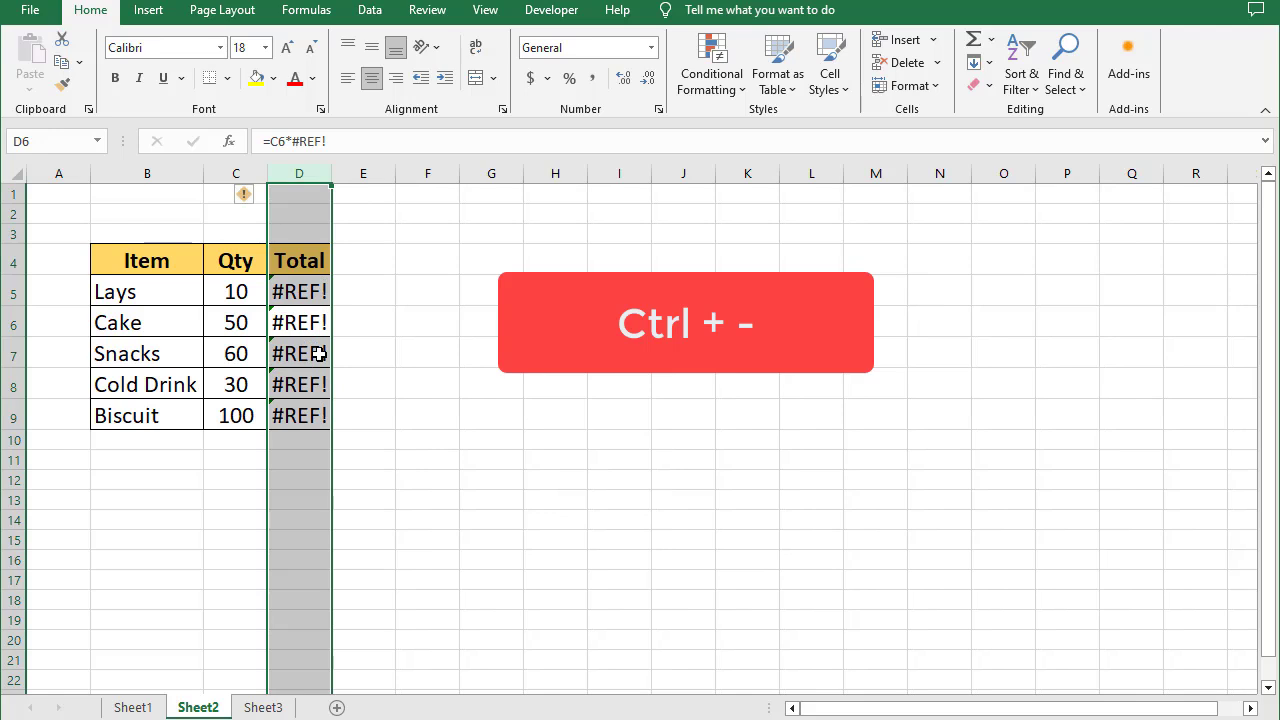
key(ctrl+z)
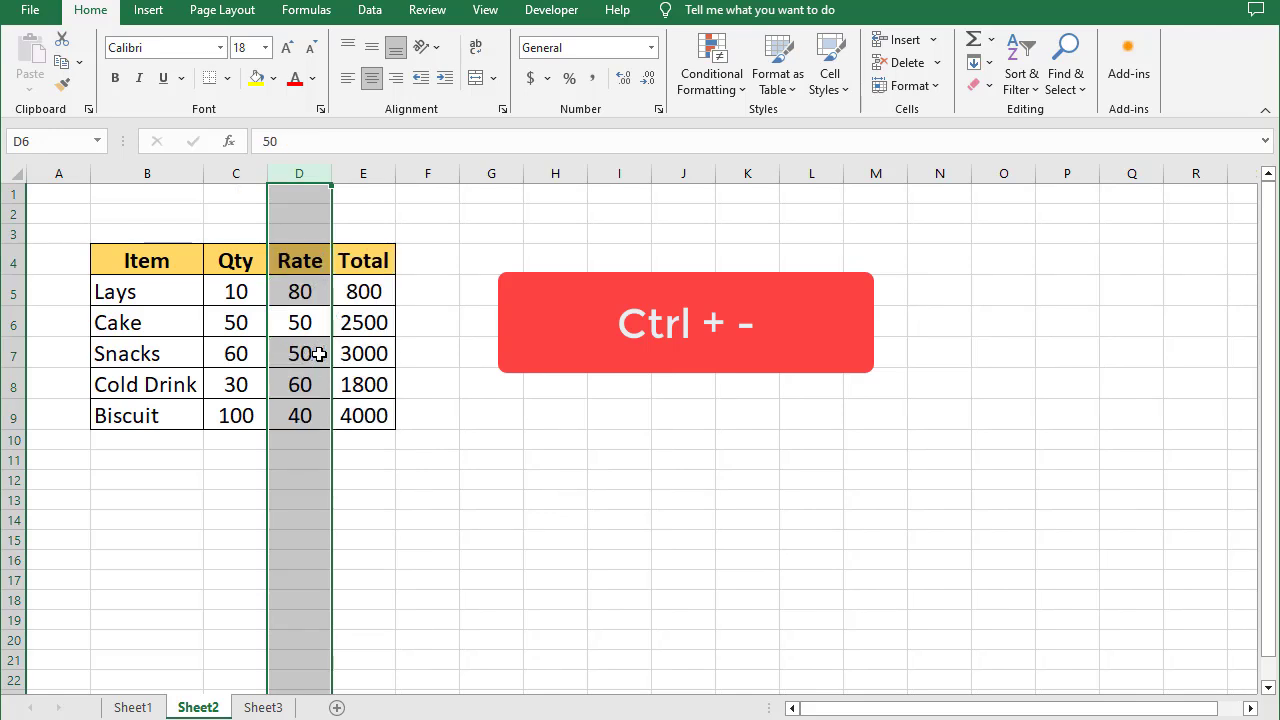
- Delete the entire Snacks row and undo the deletion
click(264, 358)
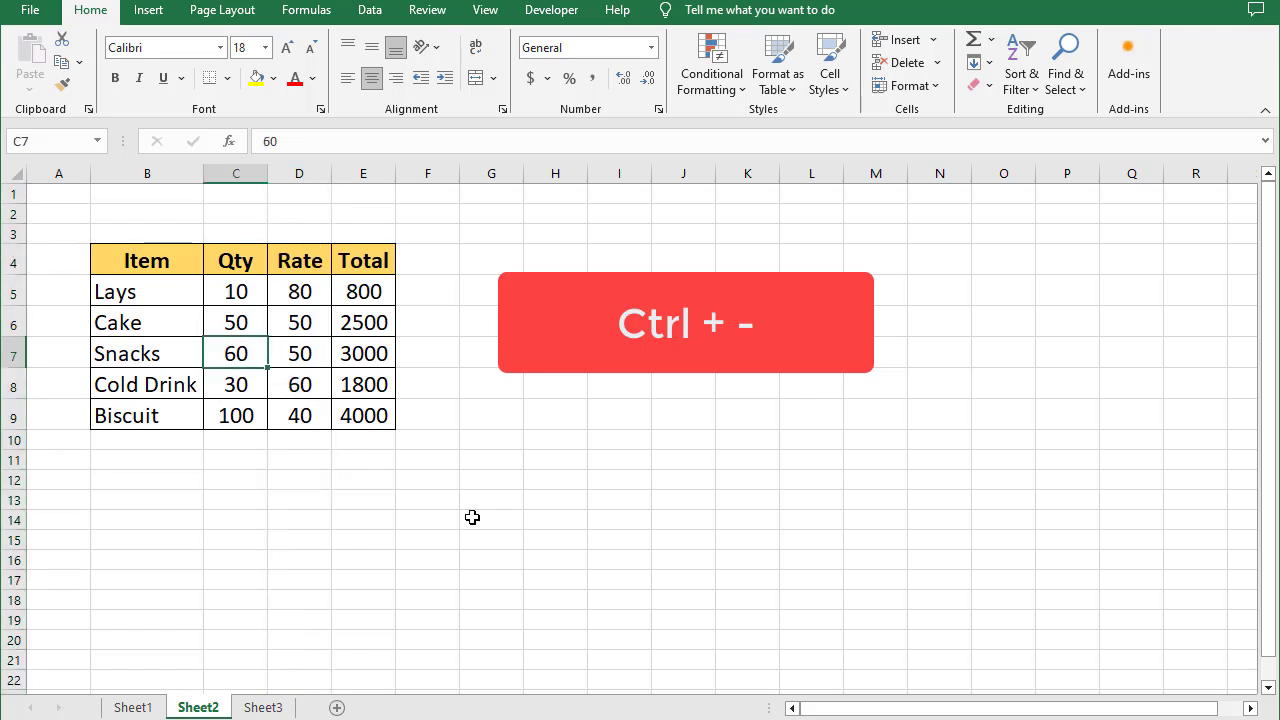
key(shift+space)
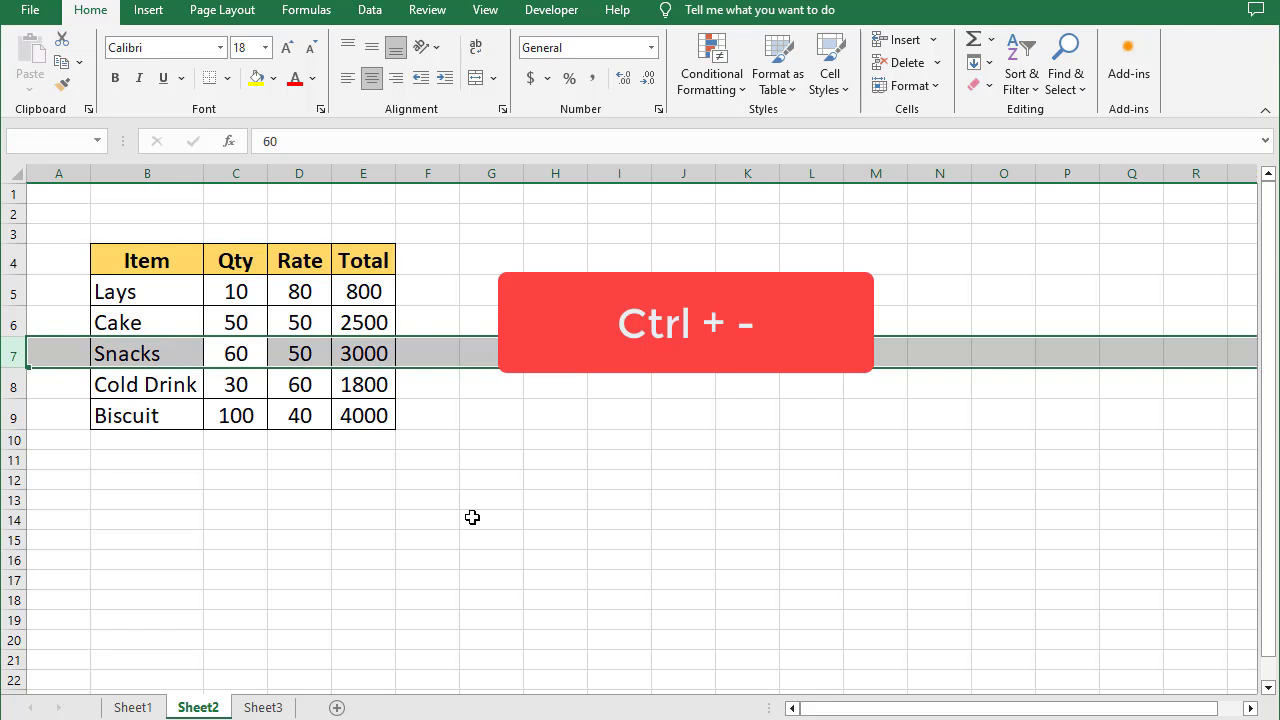
key(ctrl+minus)
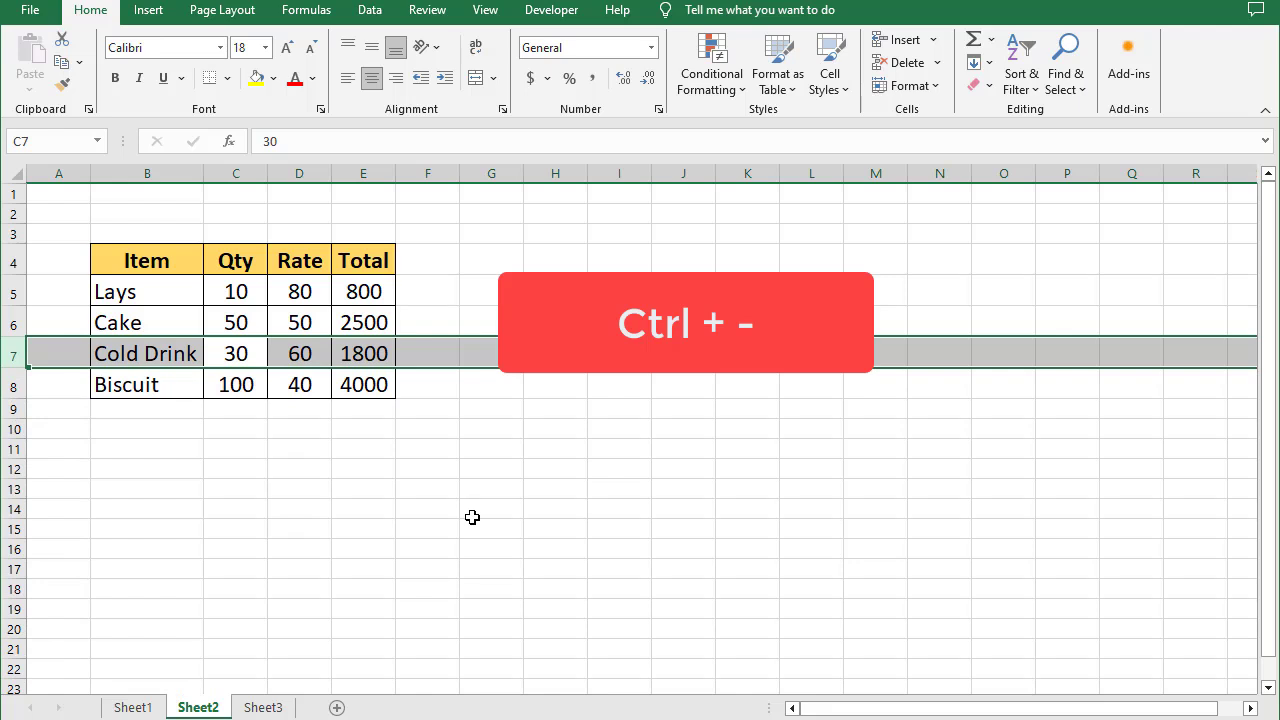
key(ctrl+z)
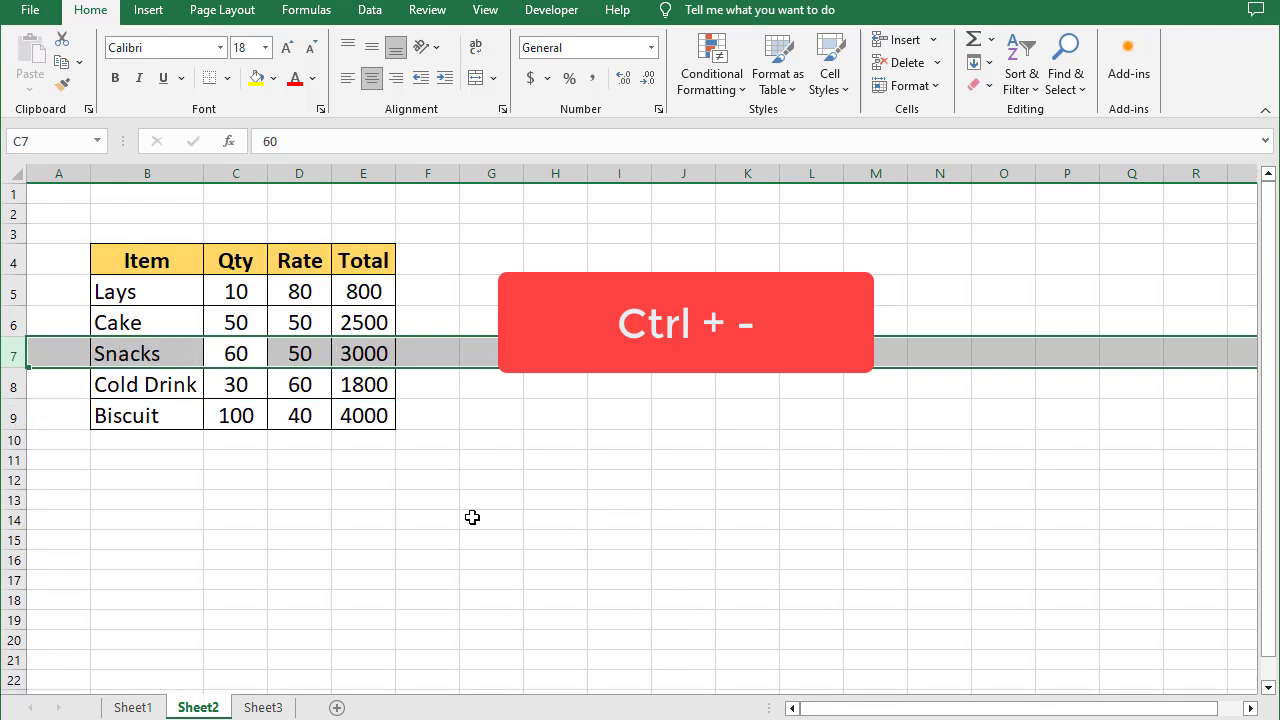
- Minimize the 15 Shortcut workbook window, switching to the Compare workbook and back
click(276, 386)
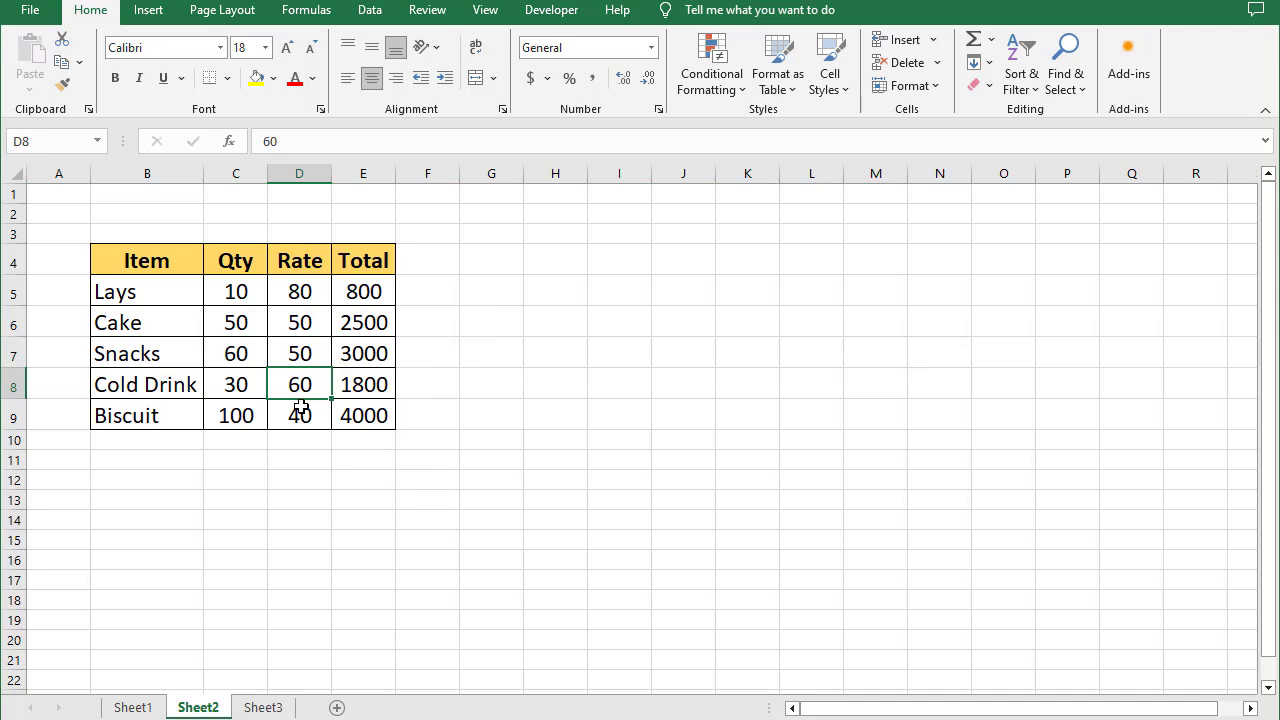
key(ctrl+F9)
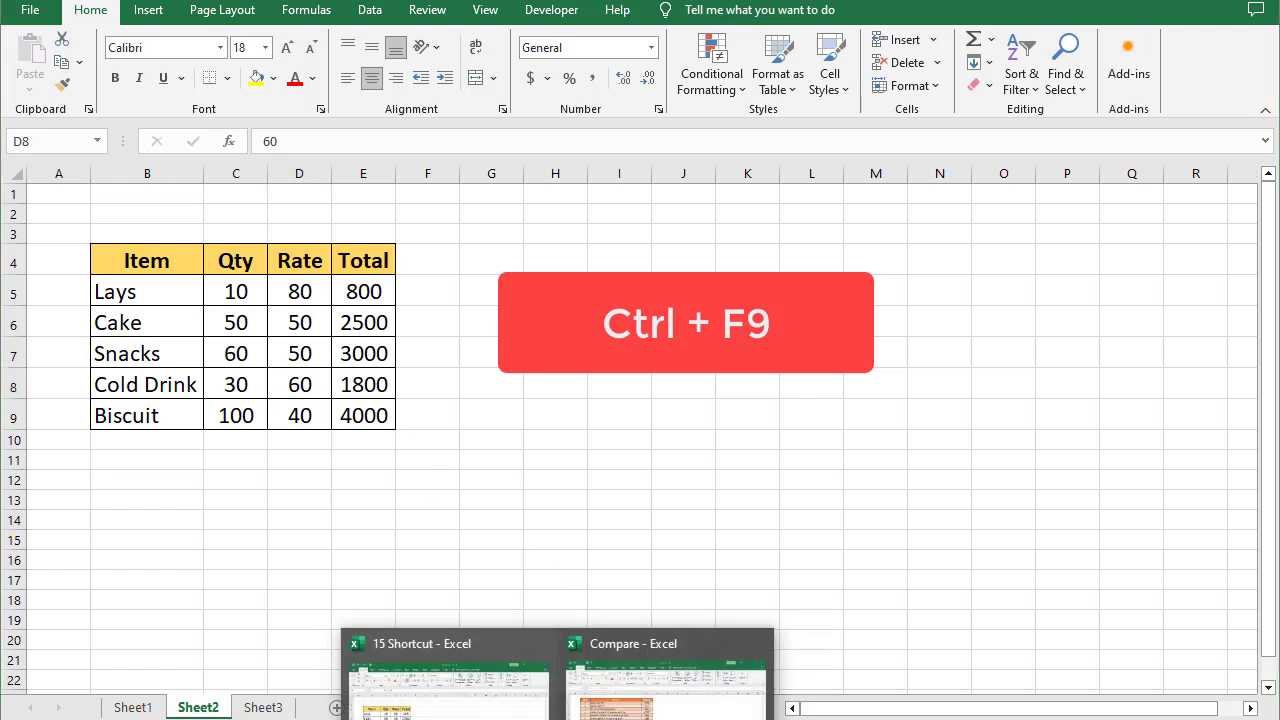
click(598, 680)
click(637, 498)
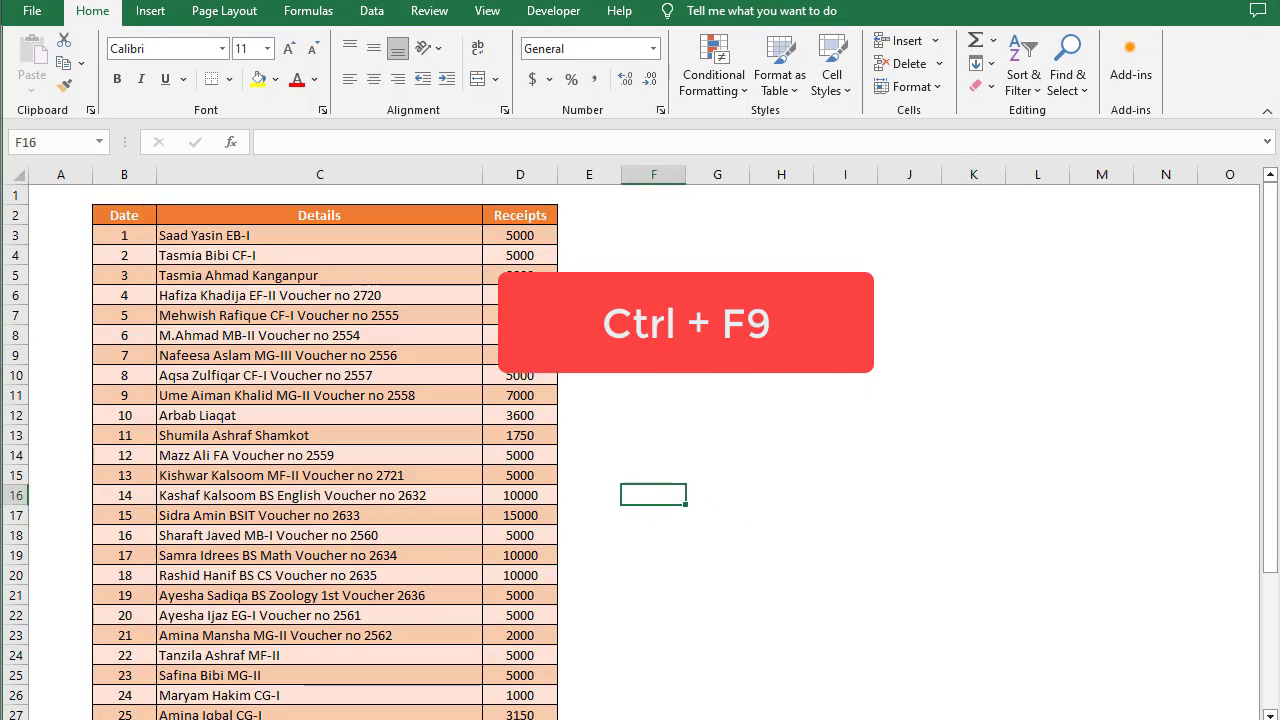
click(654, 315)
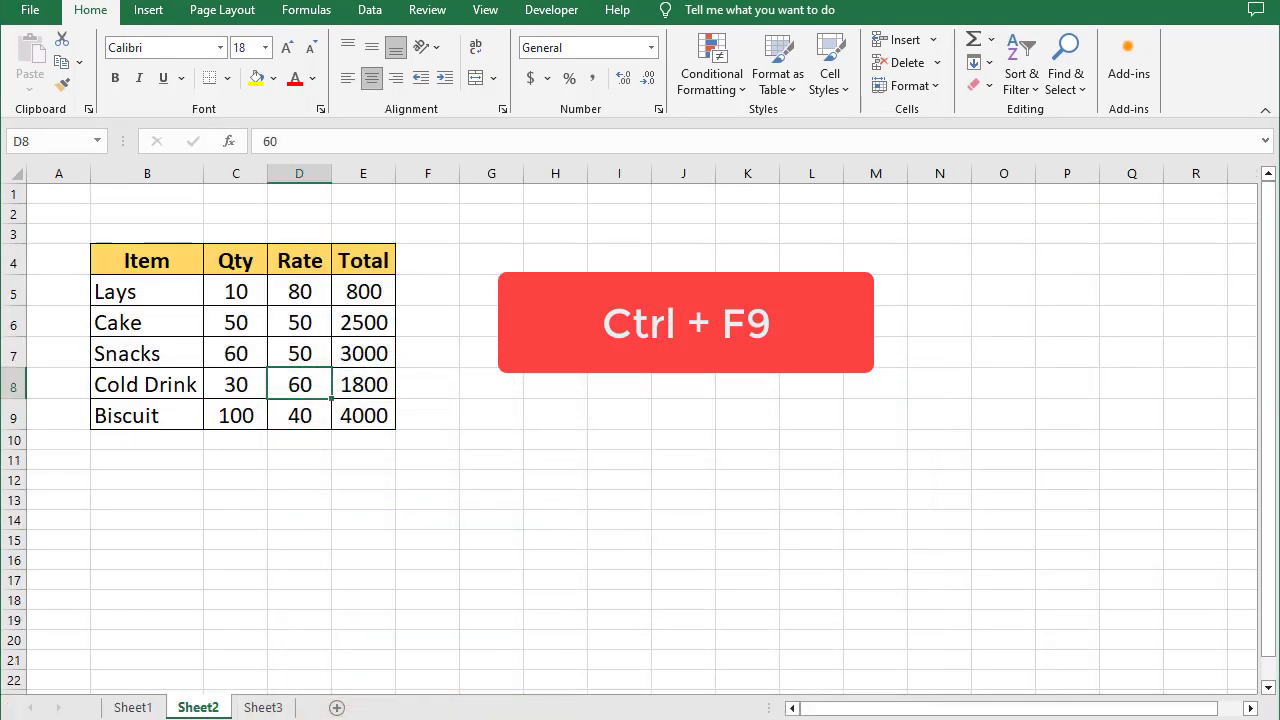
- Insert two new blank worksheets directly before Sheet3
click(609, 343)
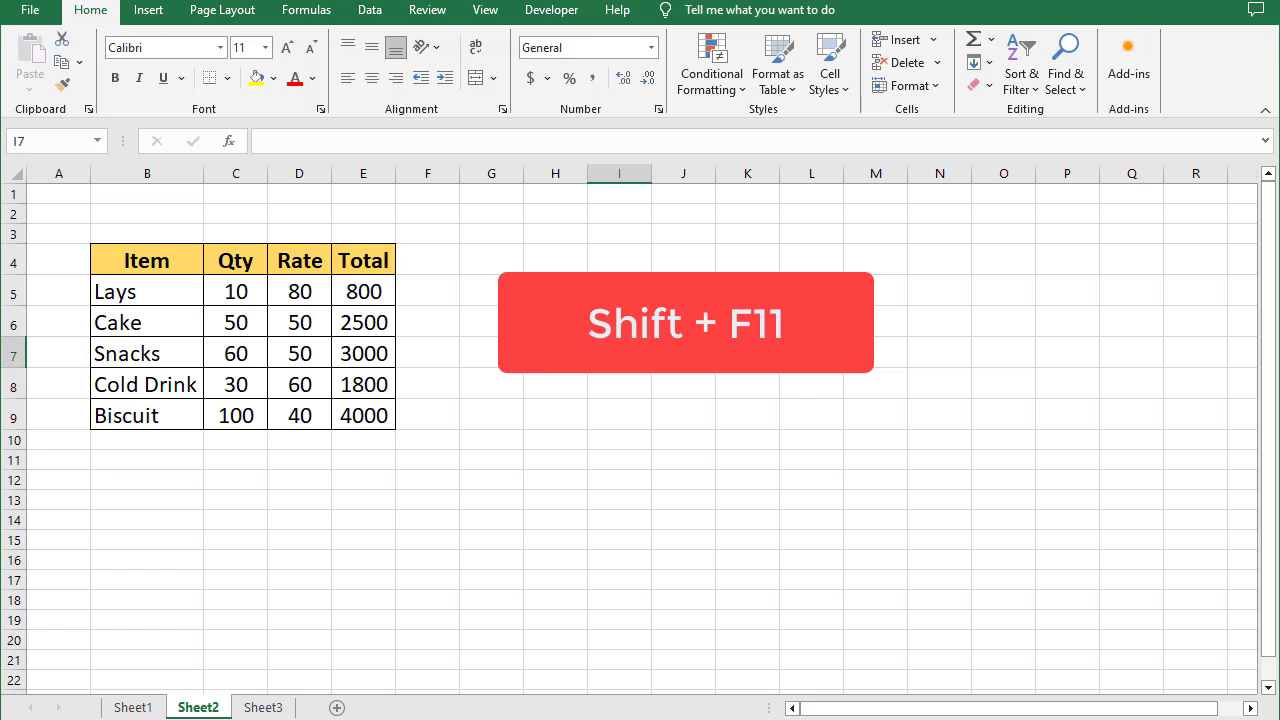
click(138, 708)
click(198, 708)
click(270, 708)
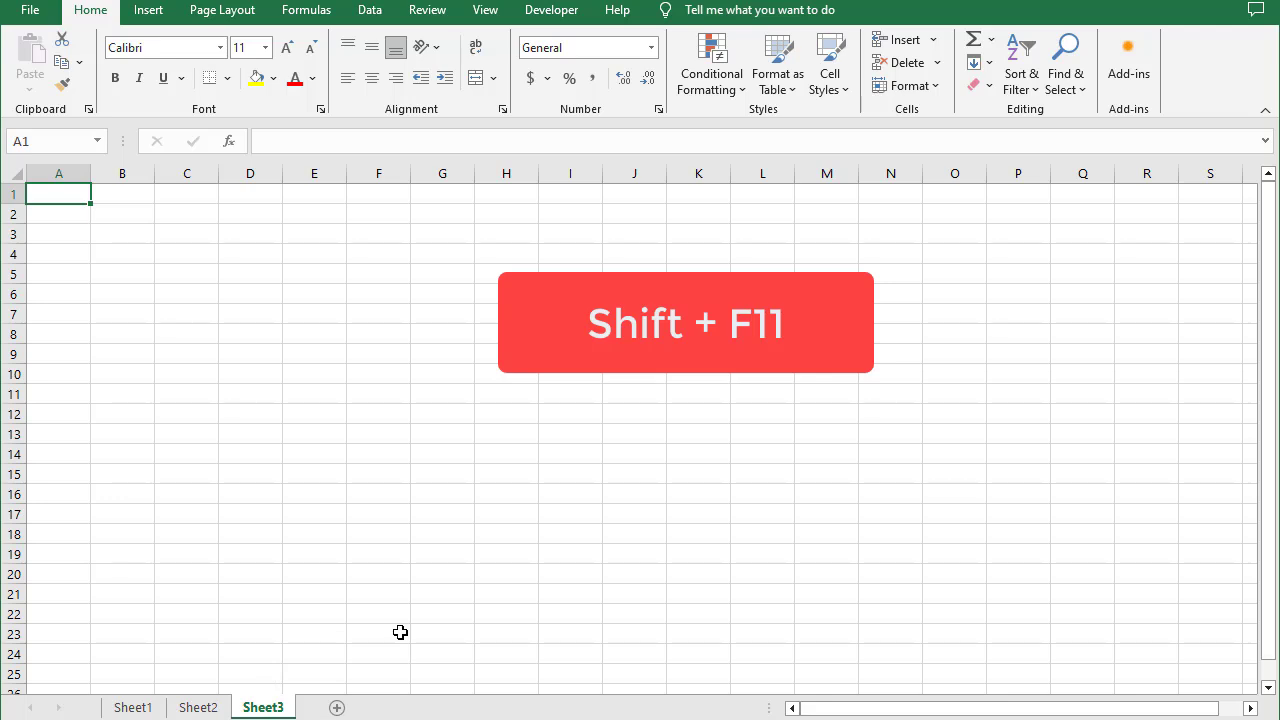
key(shift+F11)
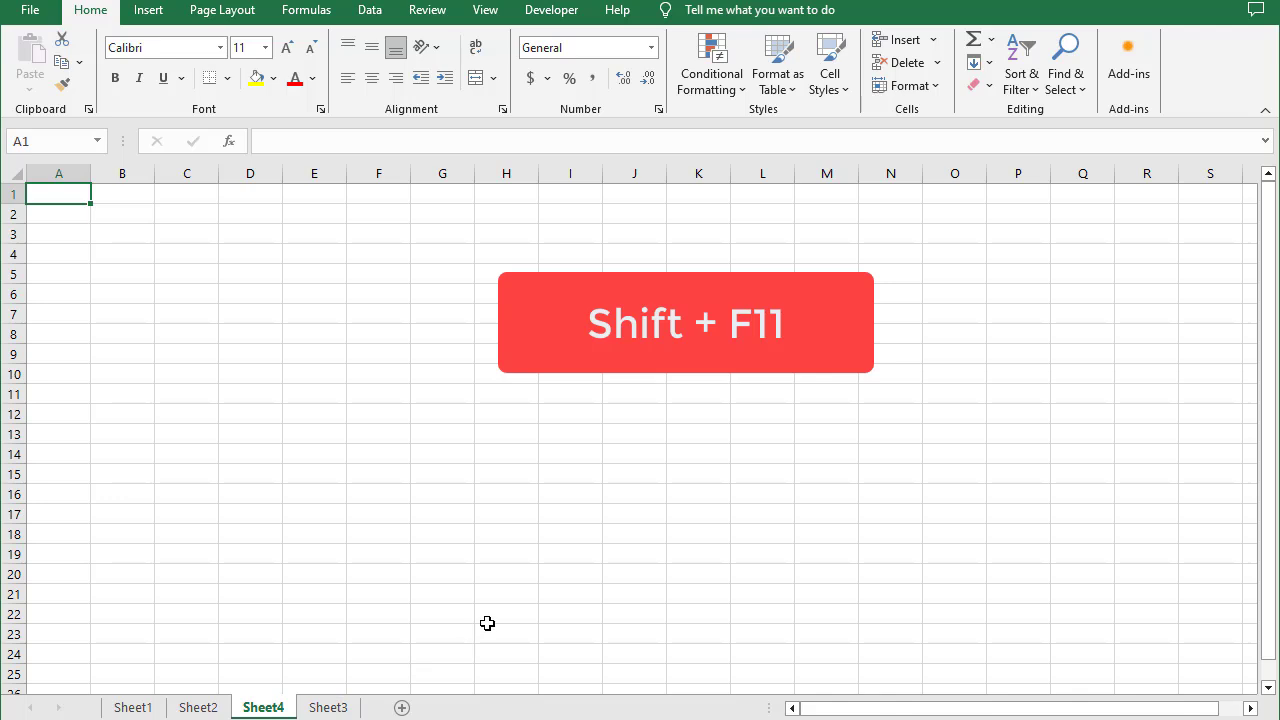
key(shift+F11)
- Delete the added worksheets Sheet5 and Sheet4 from the workbook
click(265, 592)
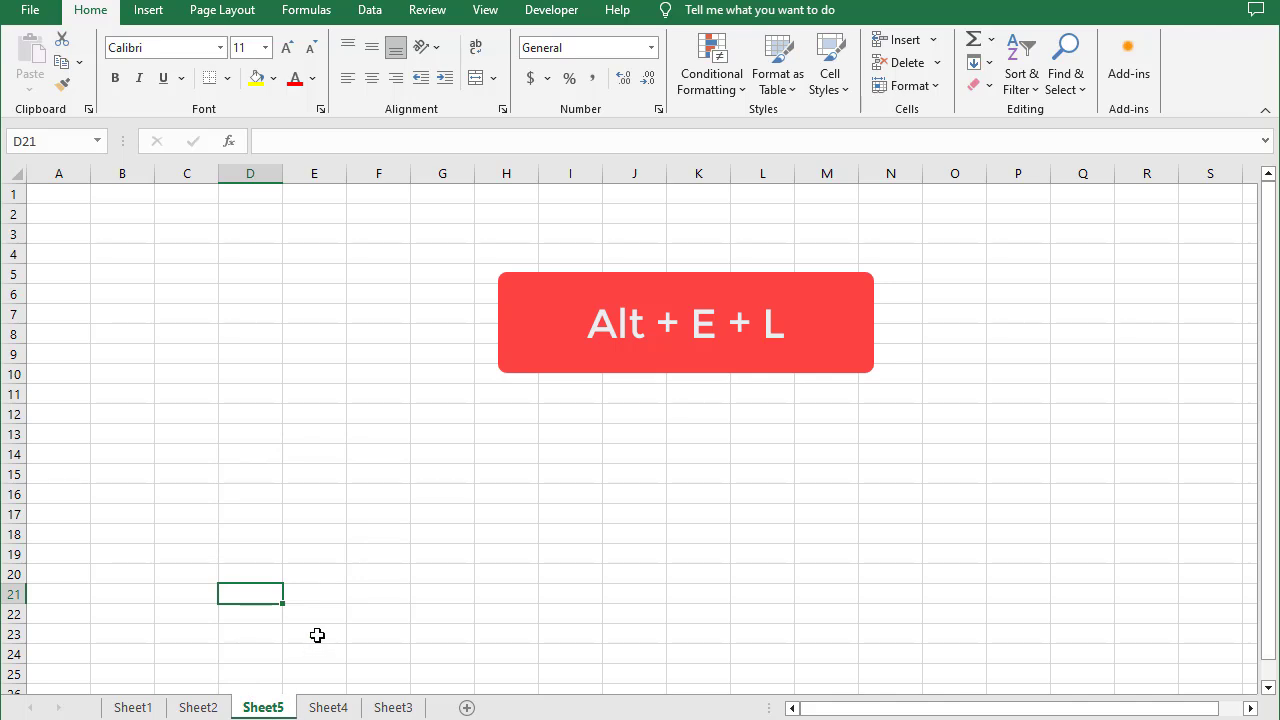
click(489, 511)
click(328, 707)
click(262, 707)
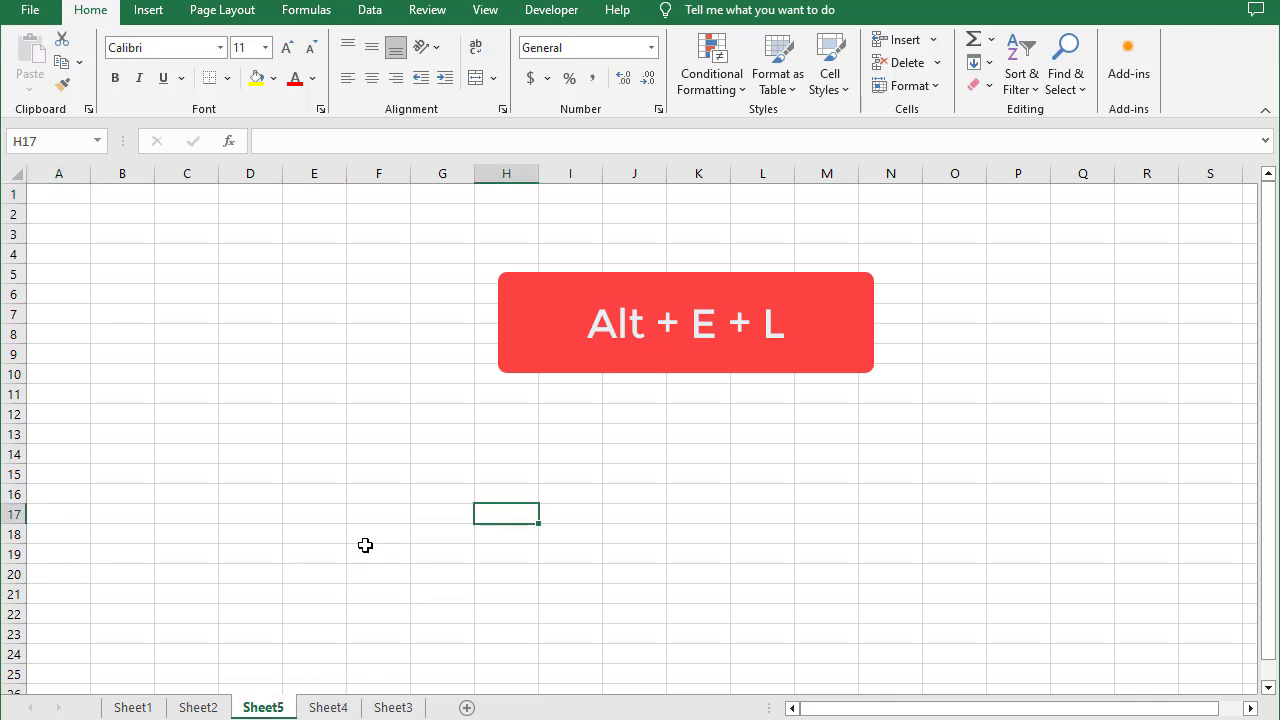
key(alt)
key(e)
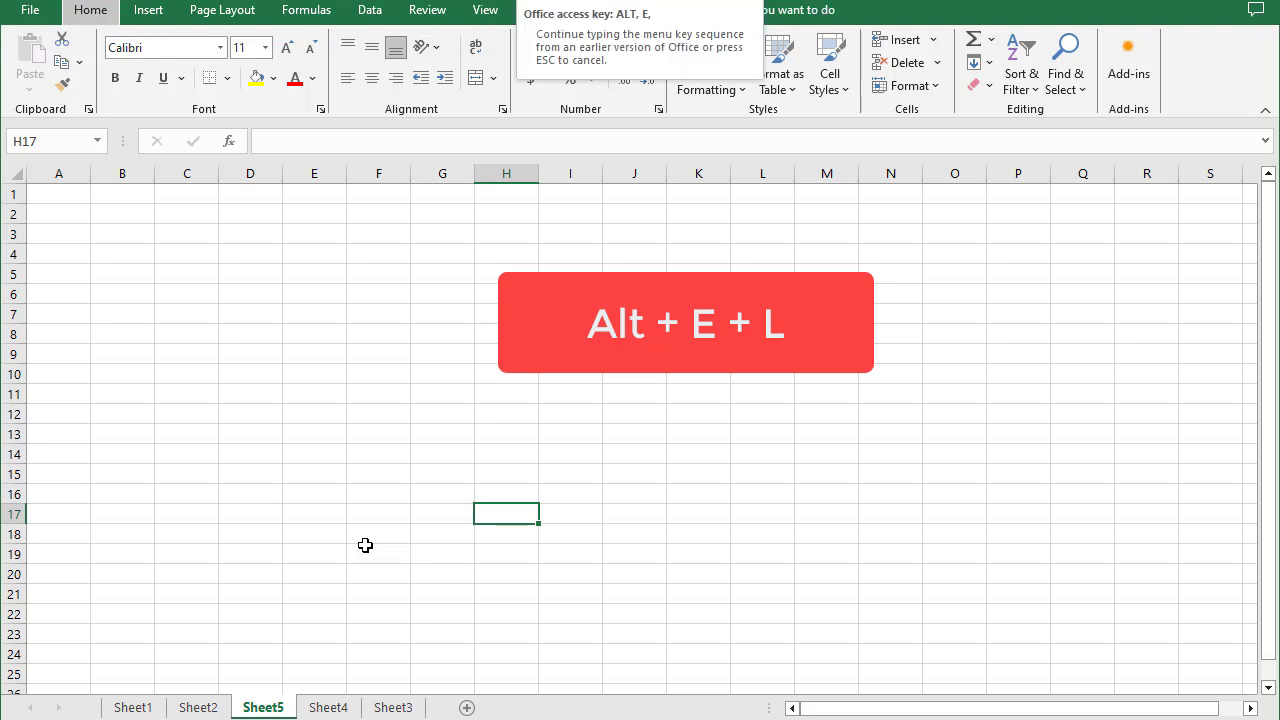
key(l)
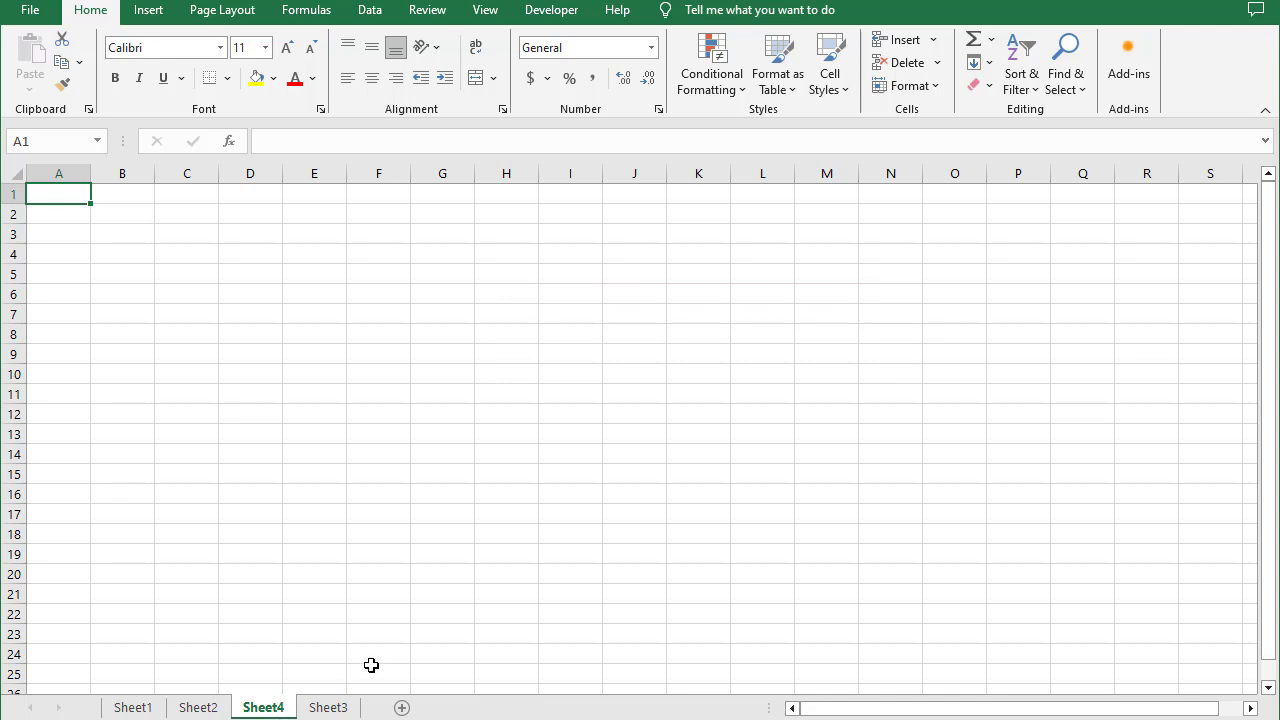
key(alt)
key(e)
key(l)
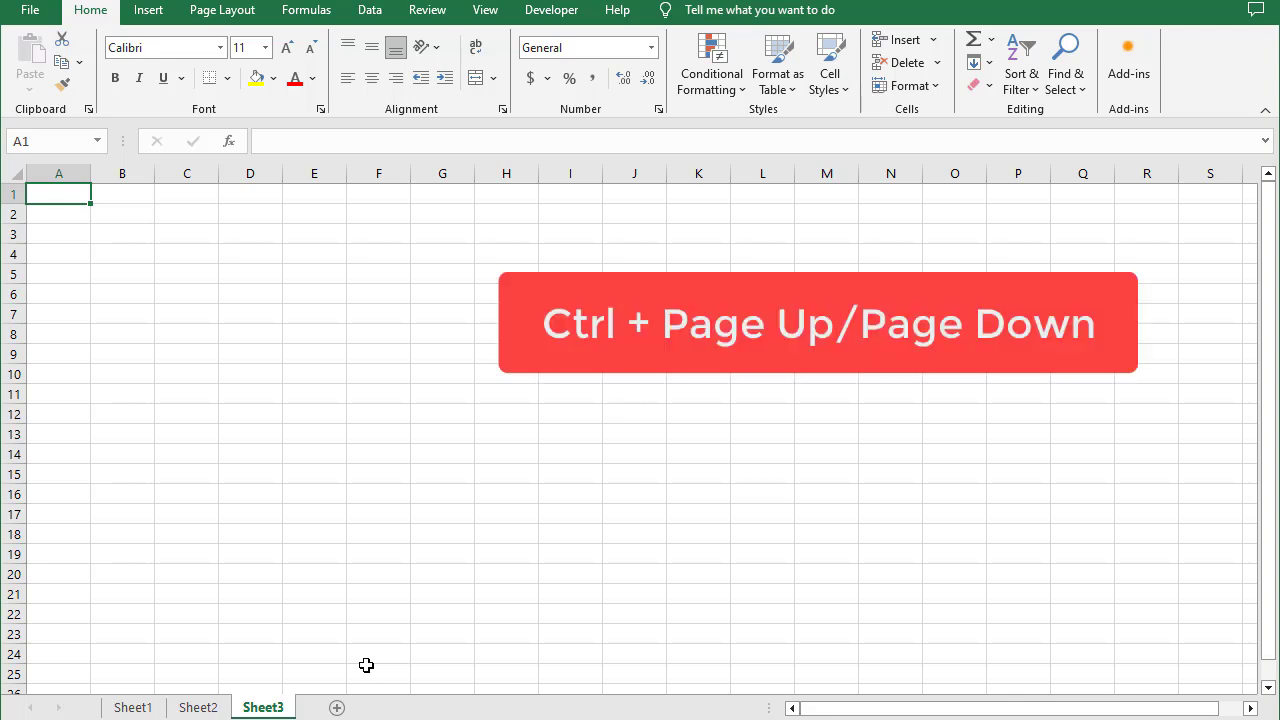
- Move back and forth between the worksheets Sheet1, Sheet2 and Sheet3, ending on Sheet2 with the item table
click(140, 708)
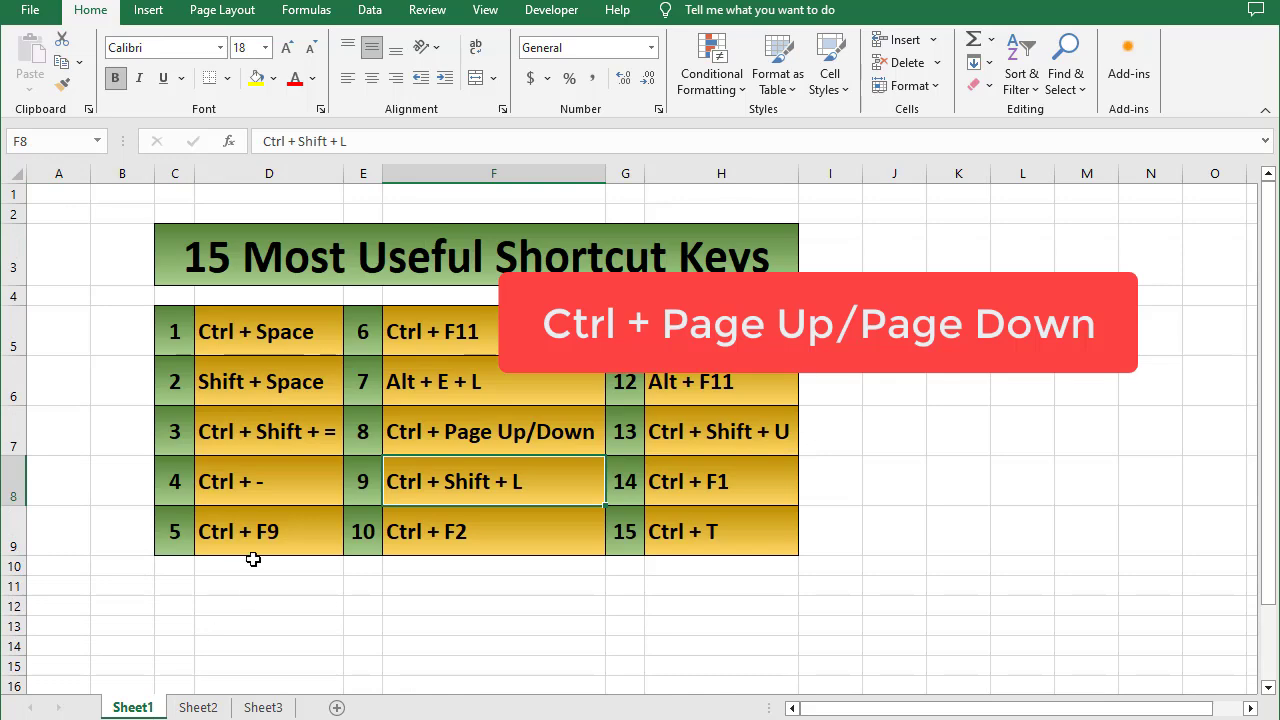
click(196, 707)
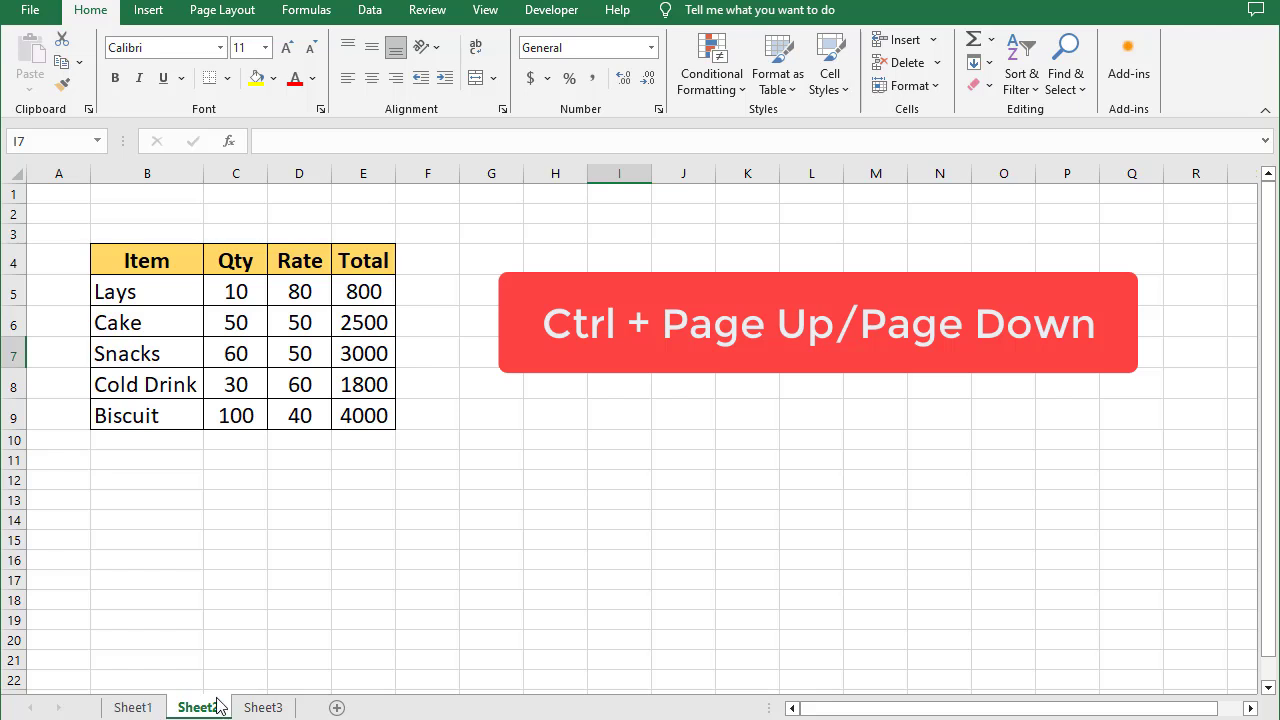
key(ctrl+Page_Up)
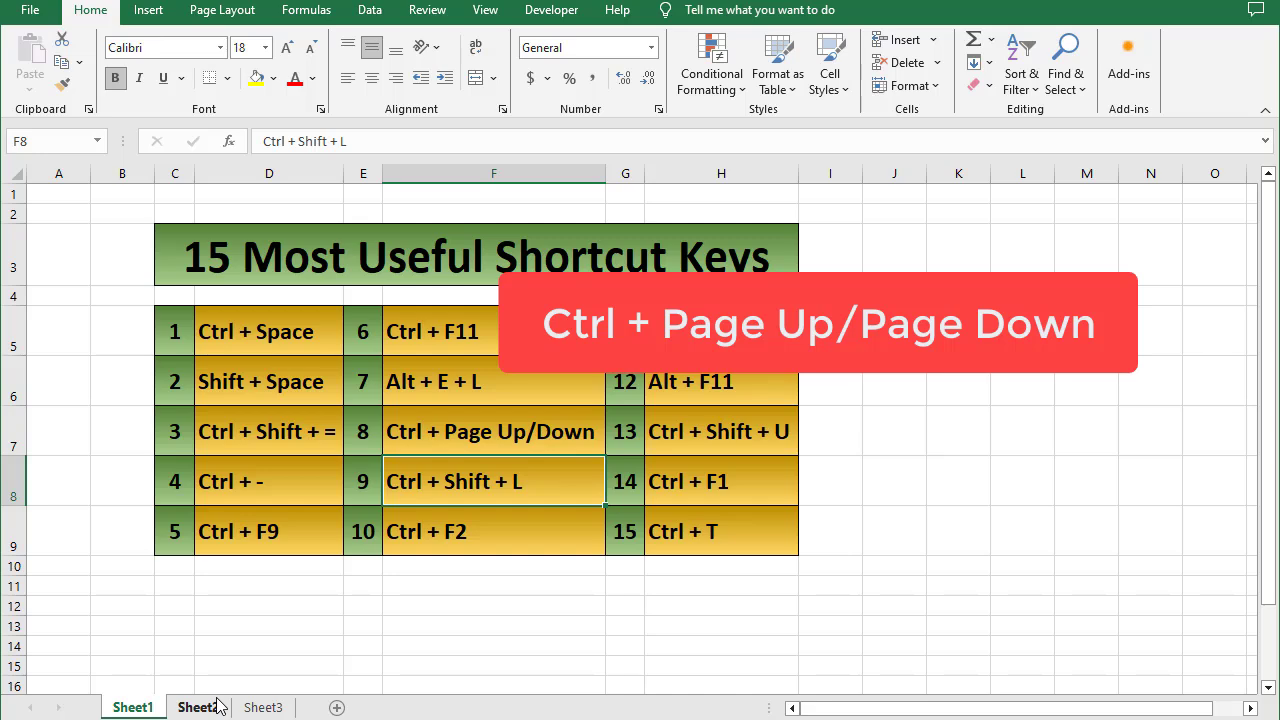
key(ctrl+Page_Down)
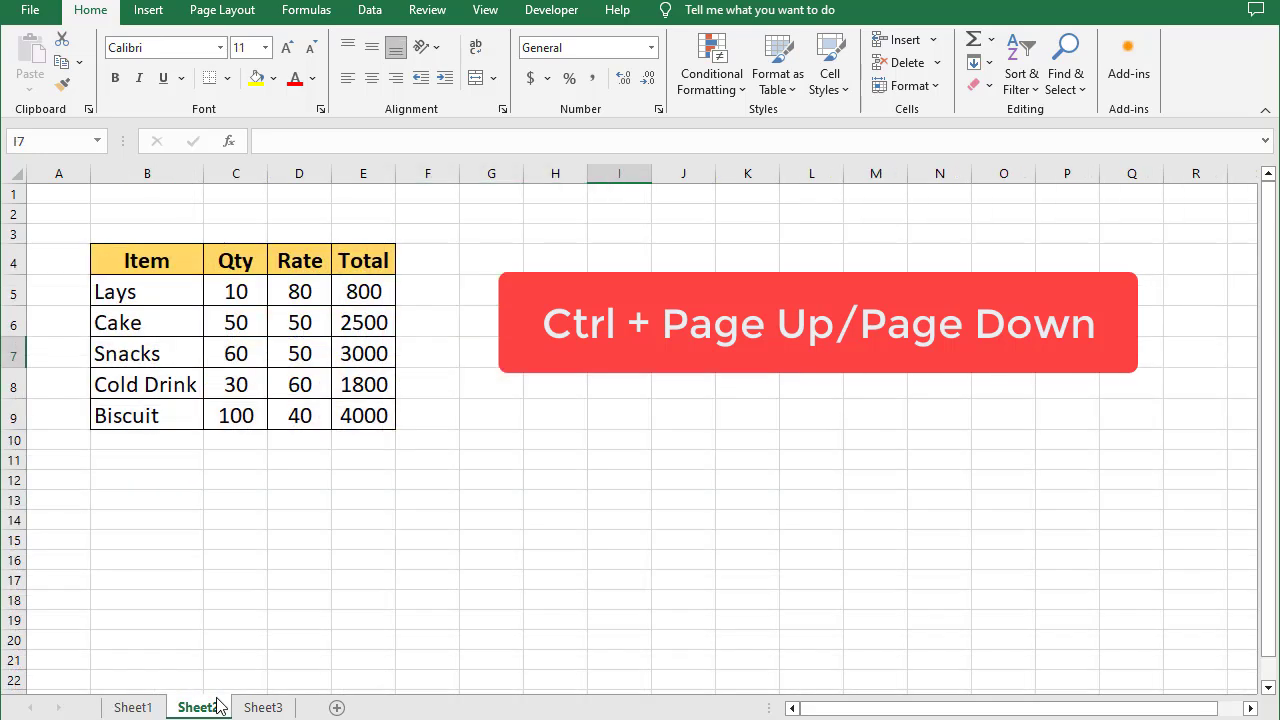
key(ctrl+Page_Down)
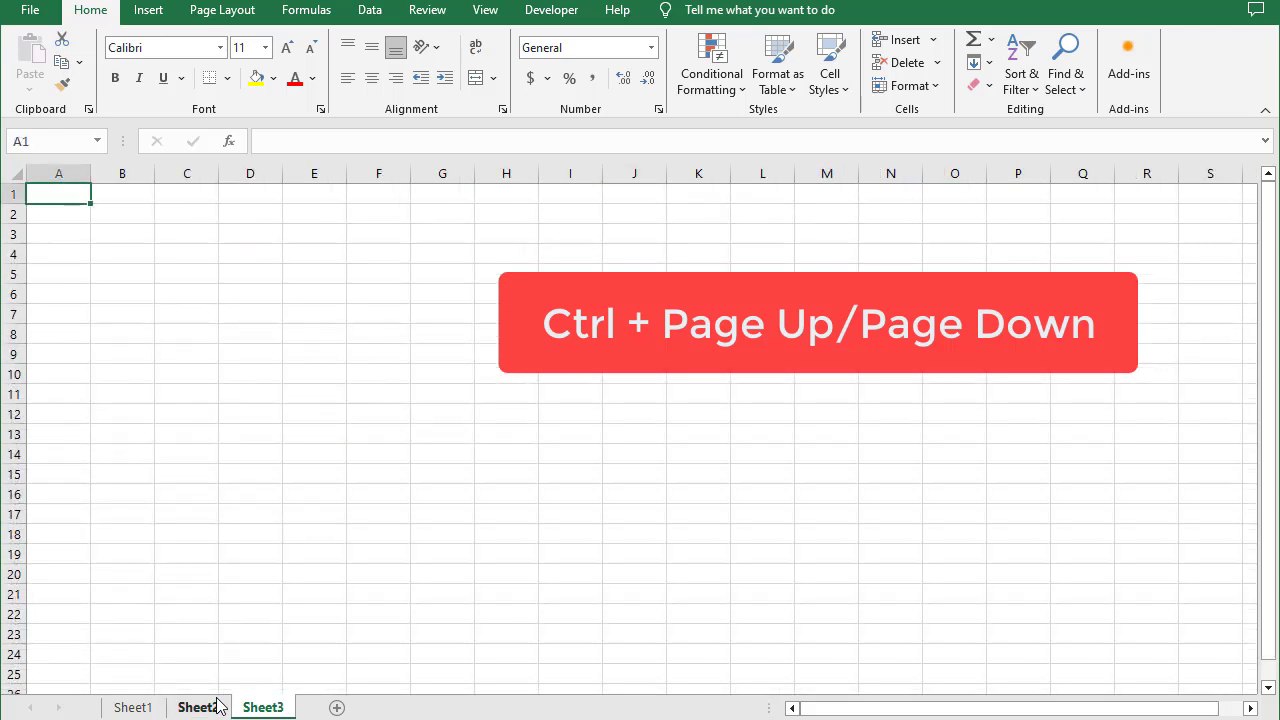
key(ctrl+Page_Up)
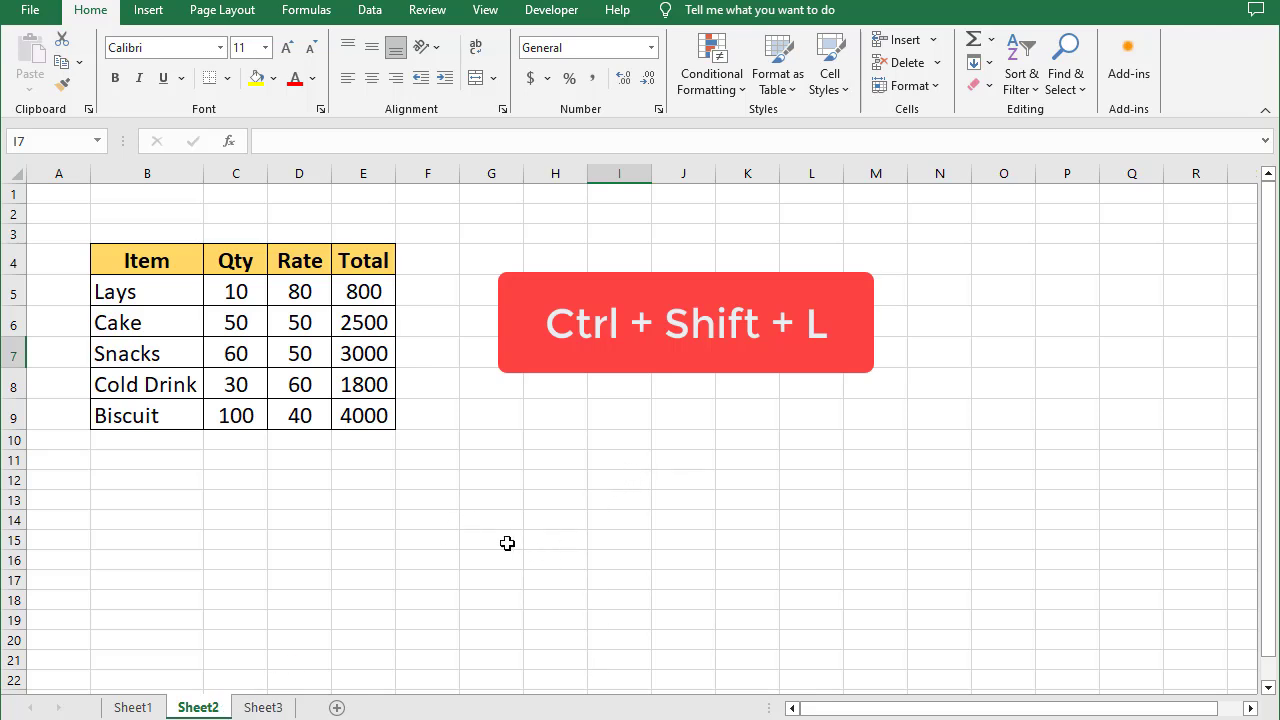
- Toggle the item table's header filters on and off, opening the Item and Qty filter lists in between
click(220, 381)
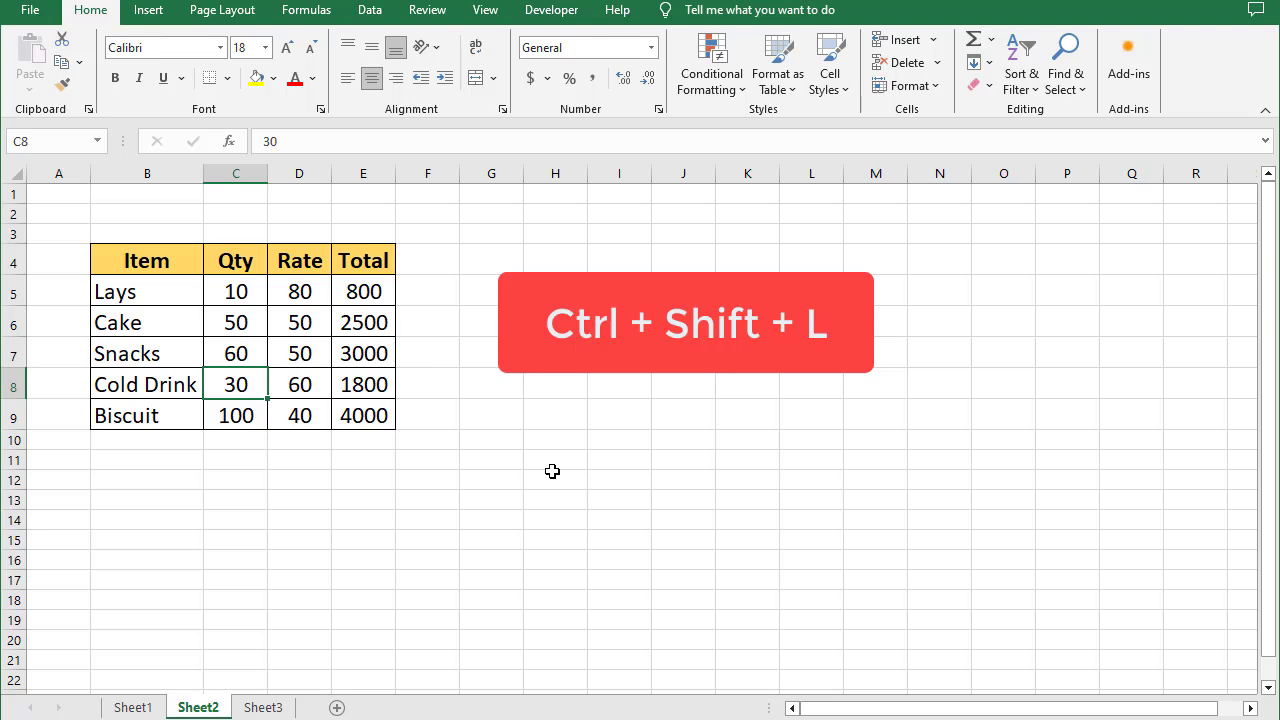
key(ctrl+shift+l)
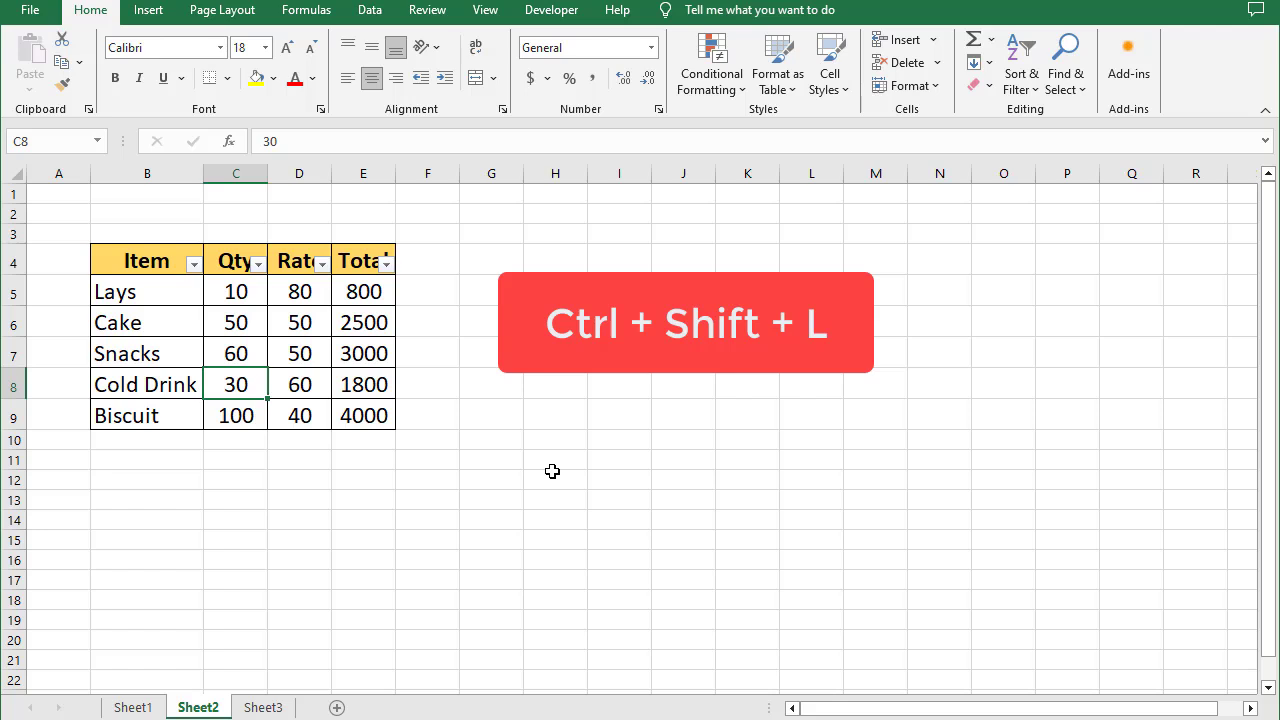
click(192, 264)
click(196, 264)
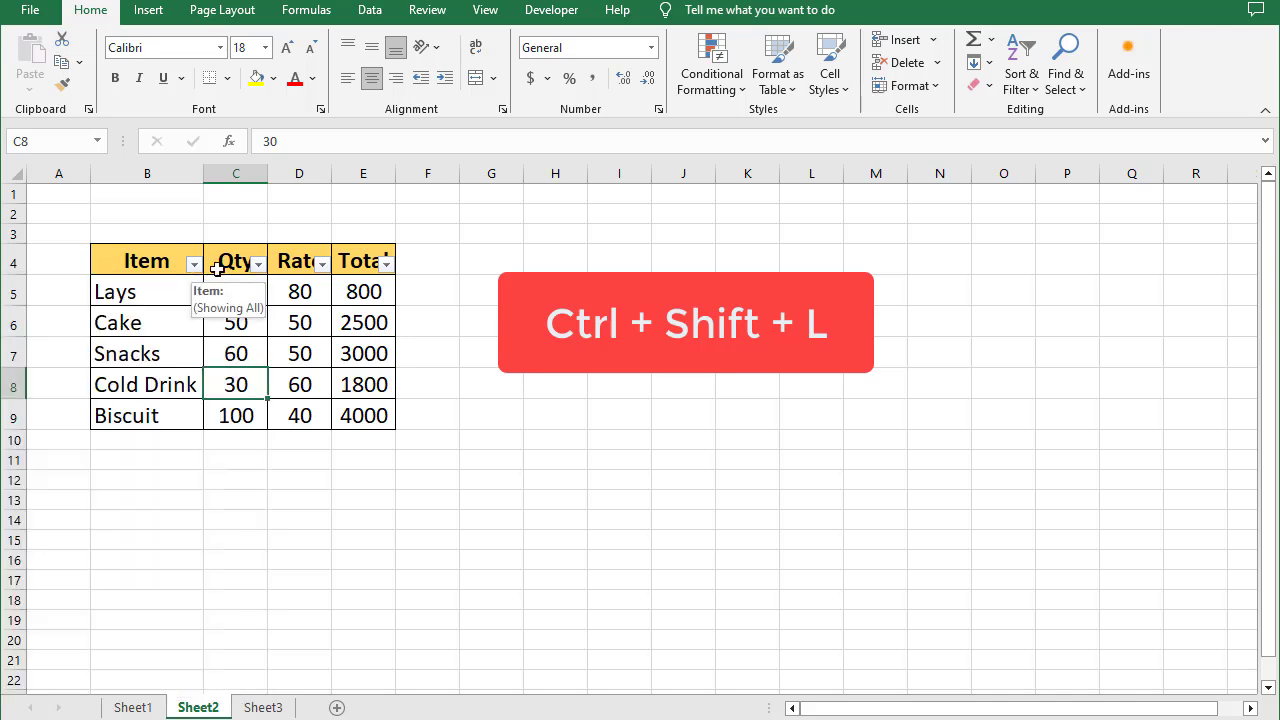
click(260, 266)
click(260, 266)
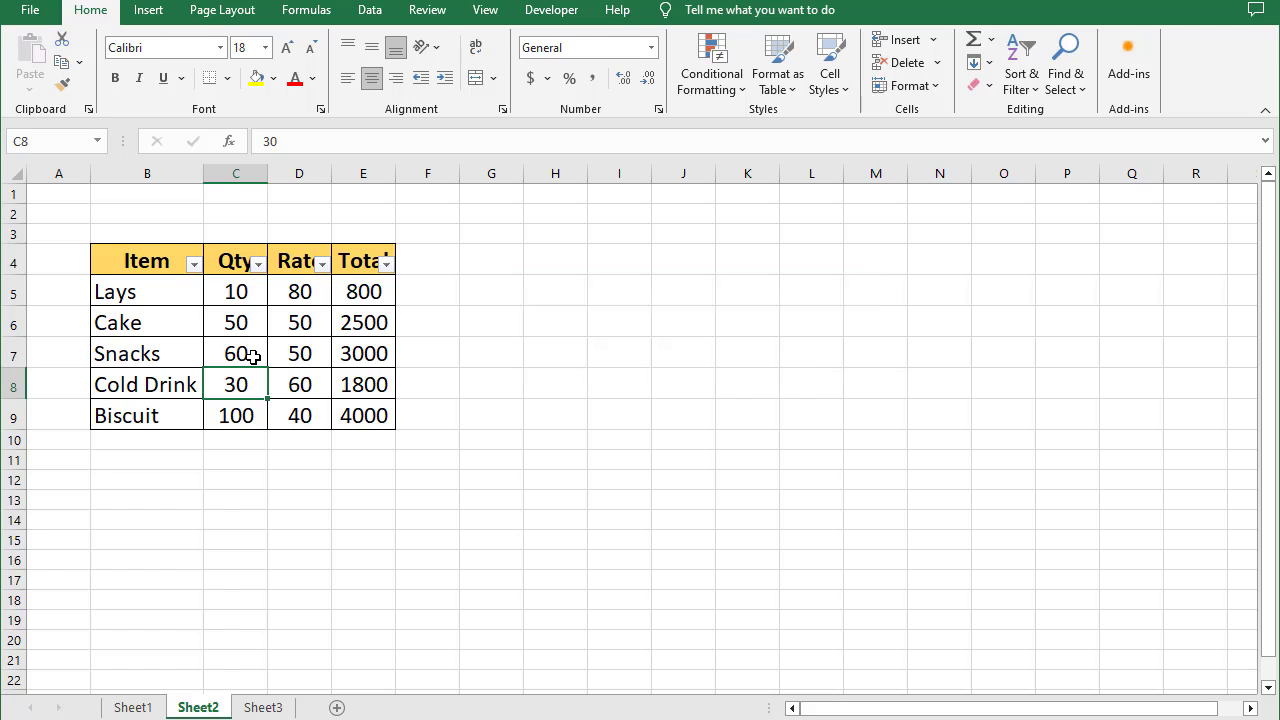
key(ctrl+shift+l)
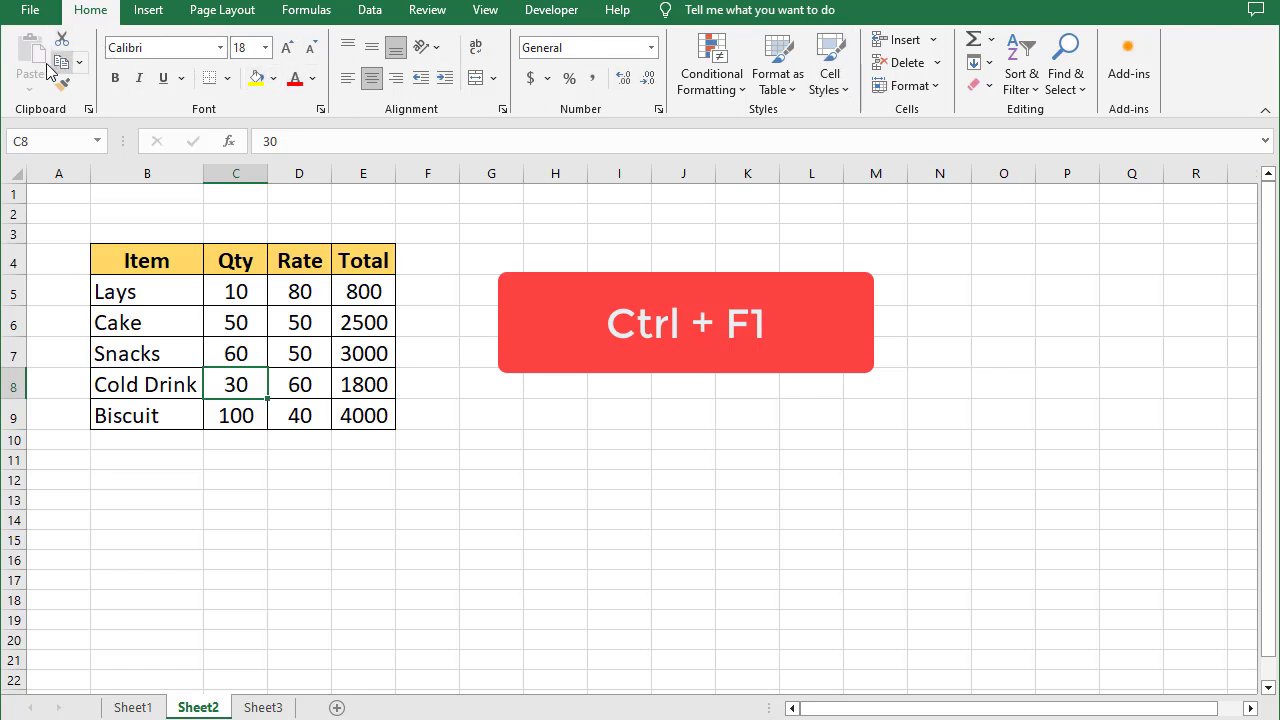
- Collapse the ribbon to show more rows of Sheet2 and expand it again
click(437, 299)
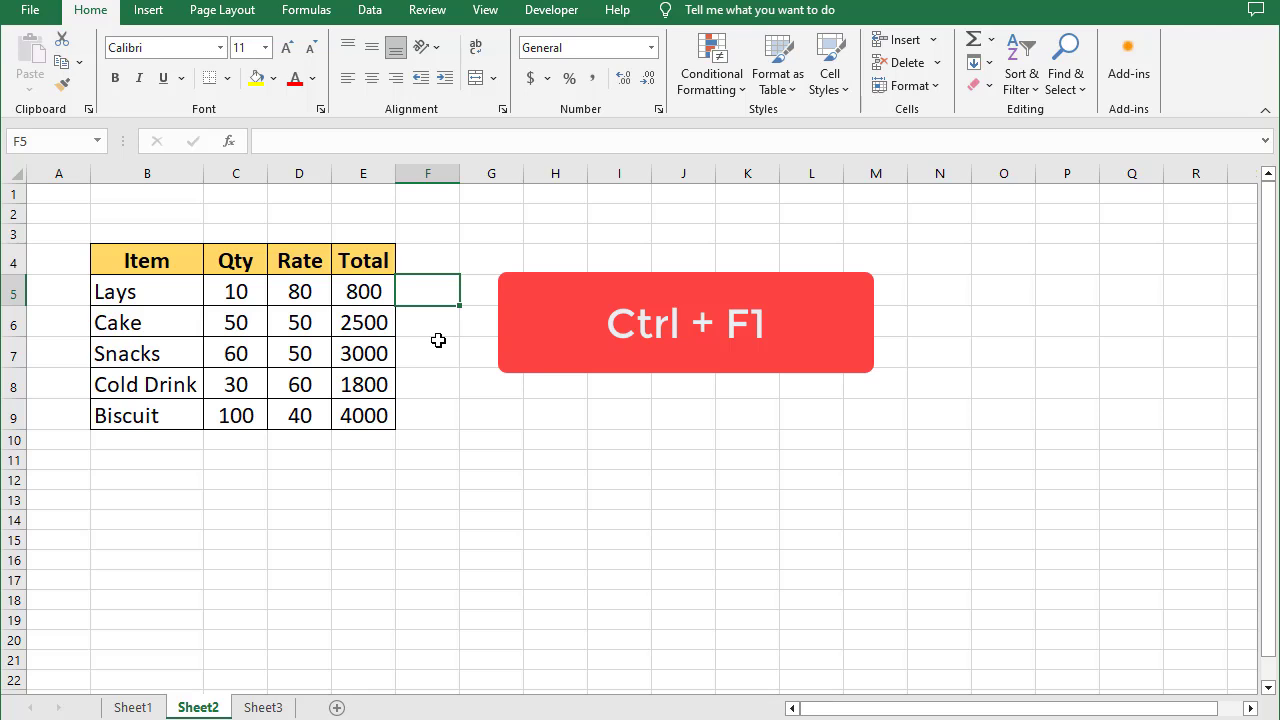
key(ctrl+F1)
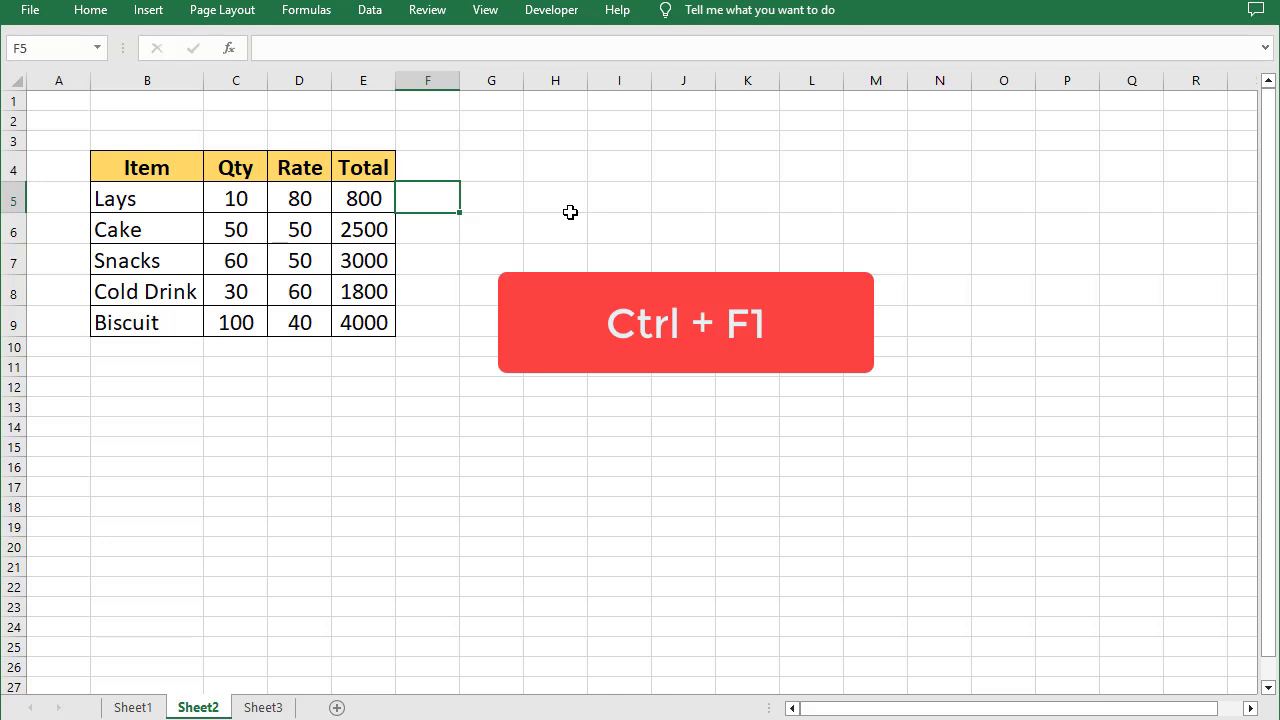
key(ctrl+F1)
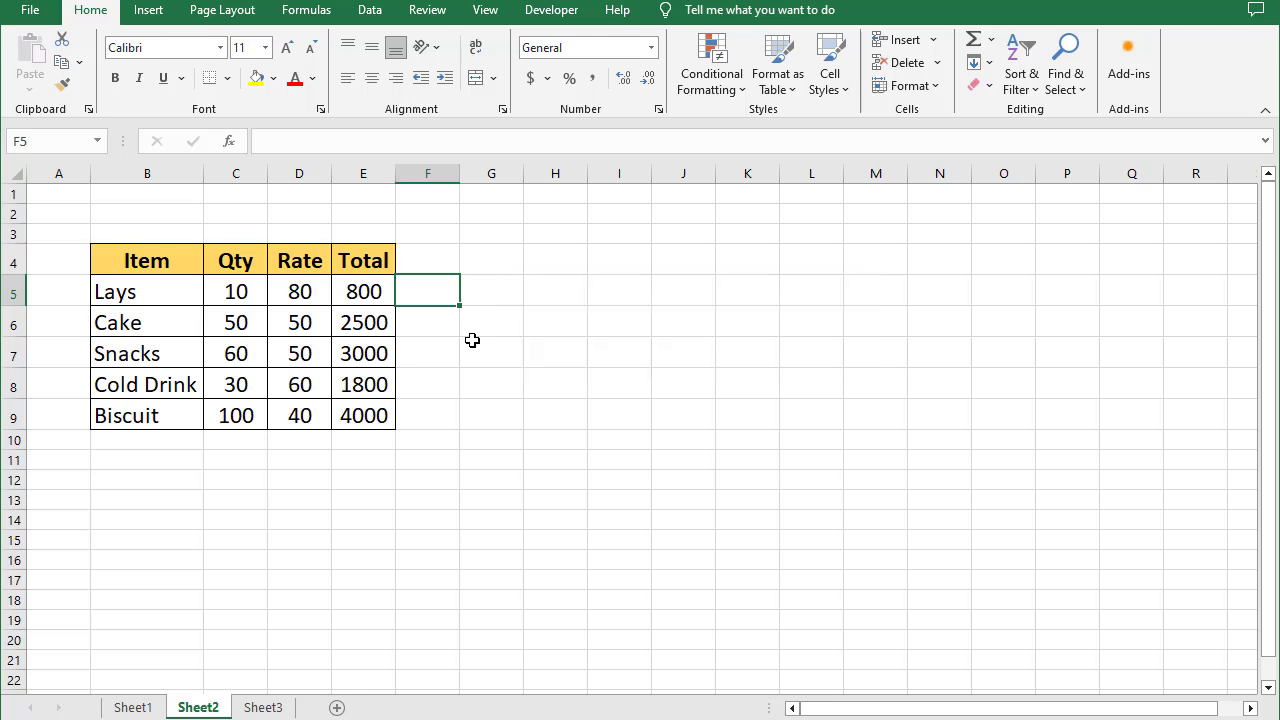
- View the print preview of Sheet2, return to the worksheet and select cell D6
key(ctrl+F2)
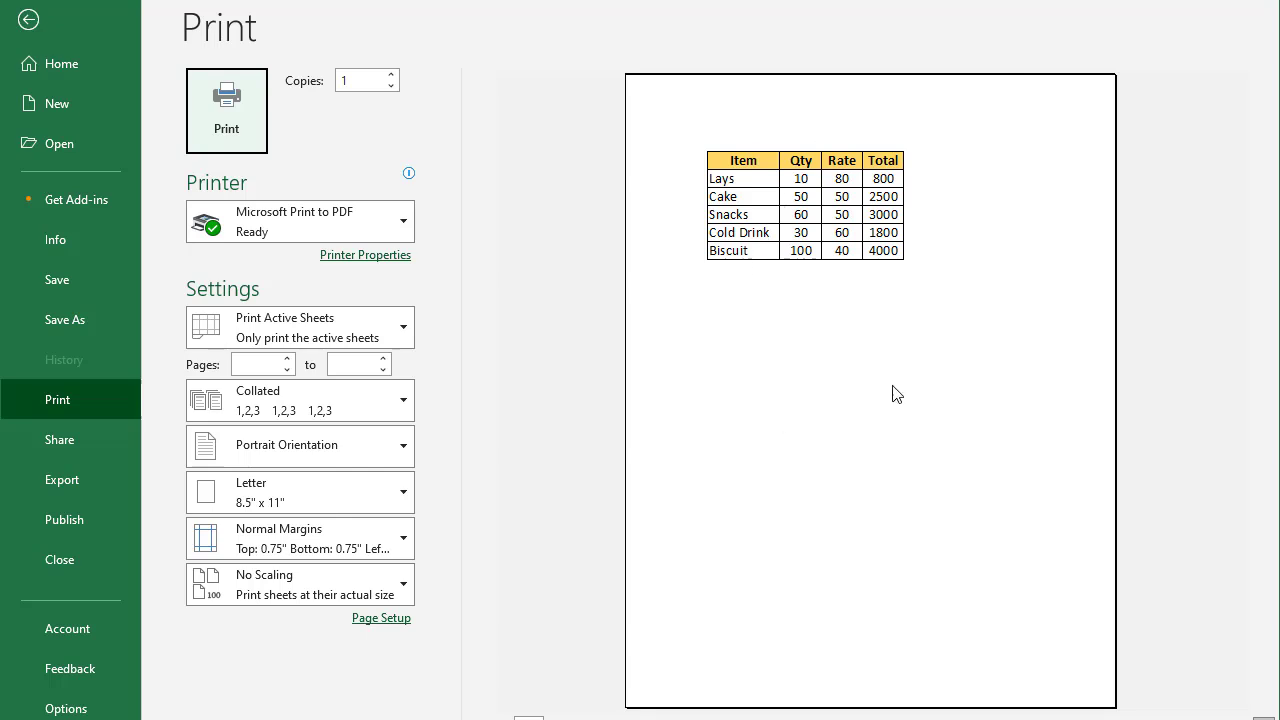
click(28, 19)
click(269, 311)
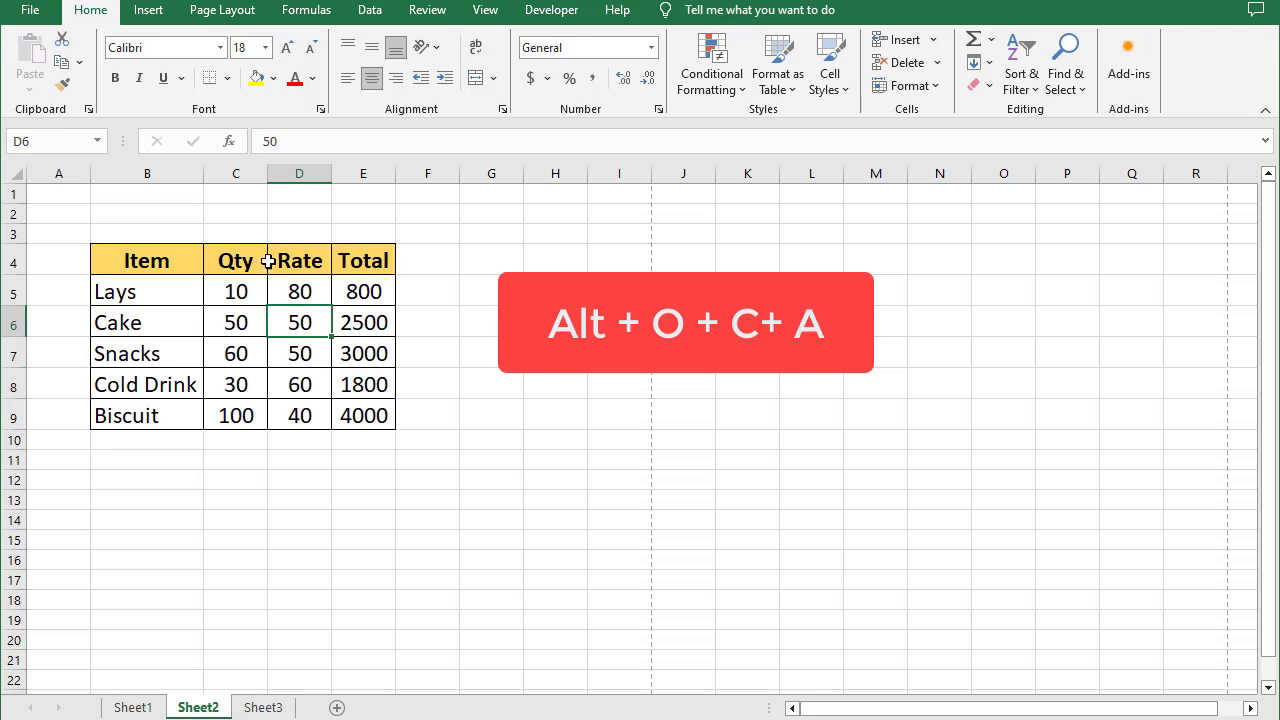
- Narrow the Item column so its text is cut off, and AutoFit the column widths to the data in B5:E9
drag(203, 176, 133, 188)
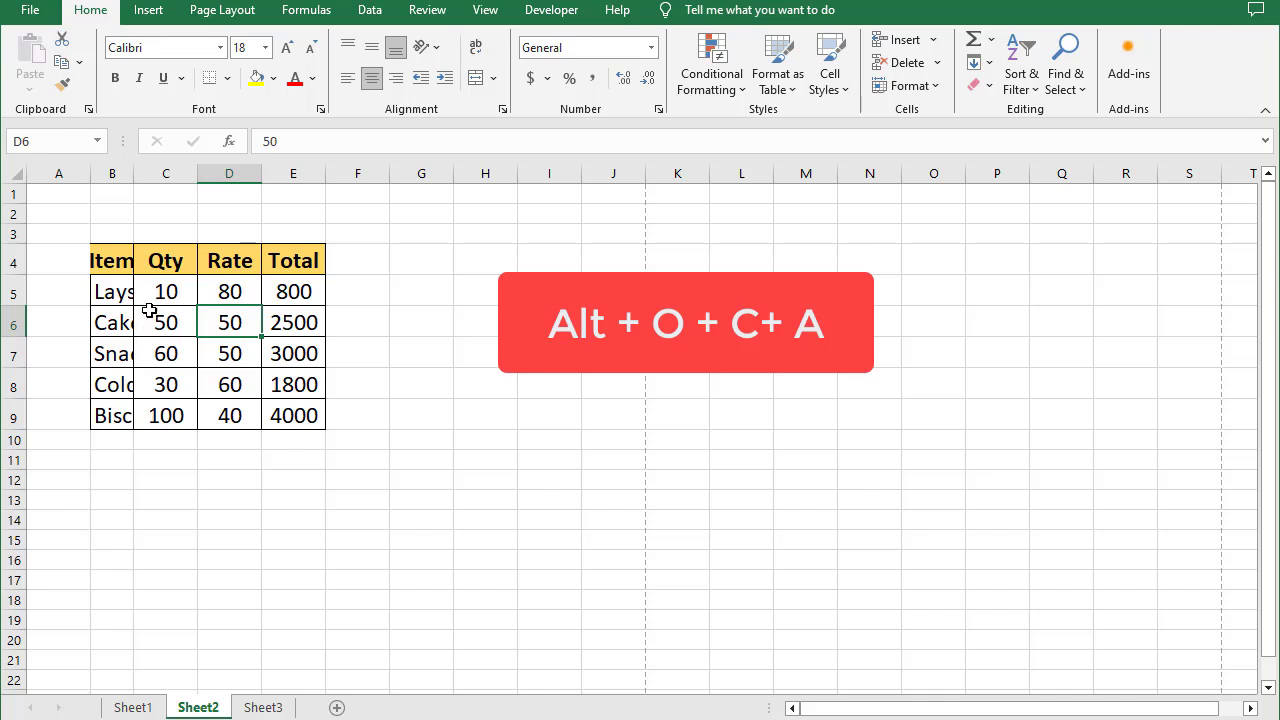
drag(116, 291, 280, 412)
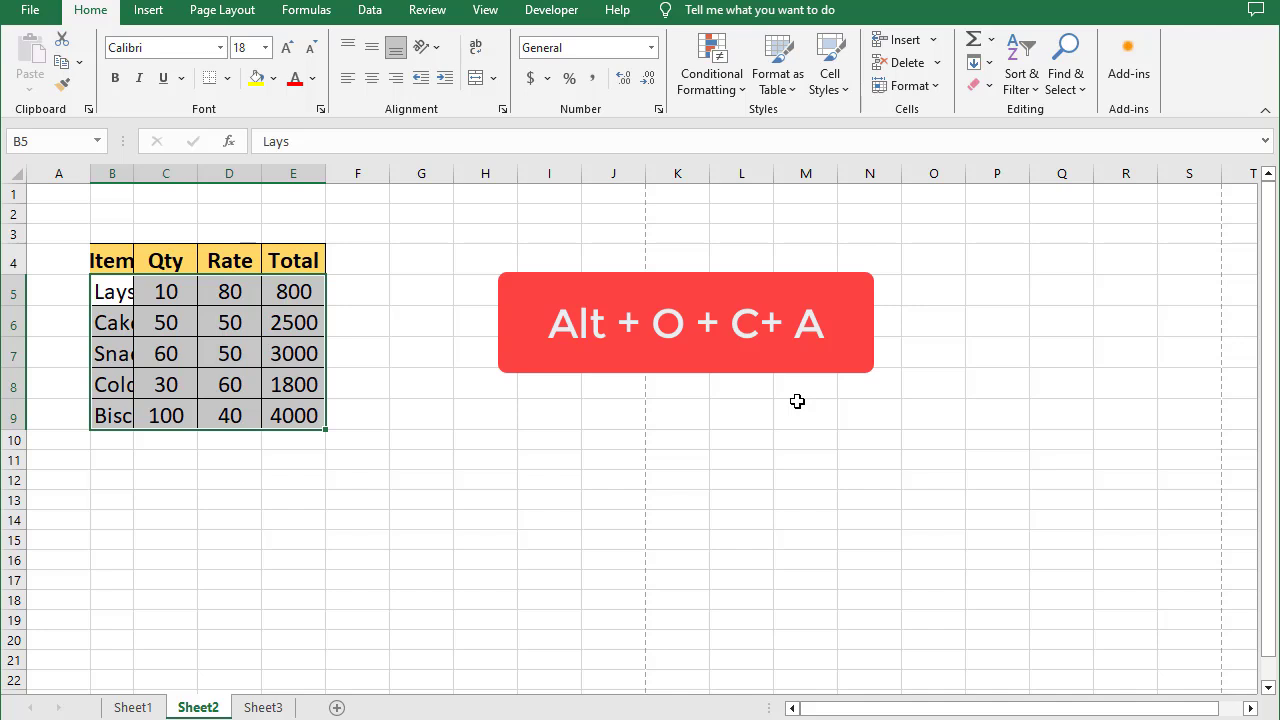
key(alt)
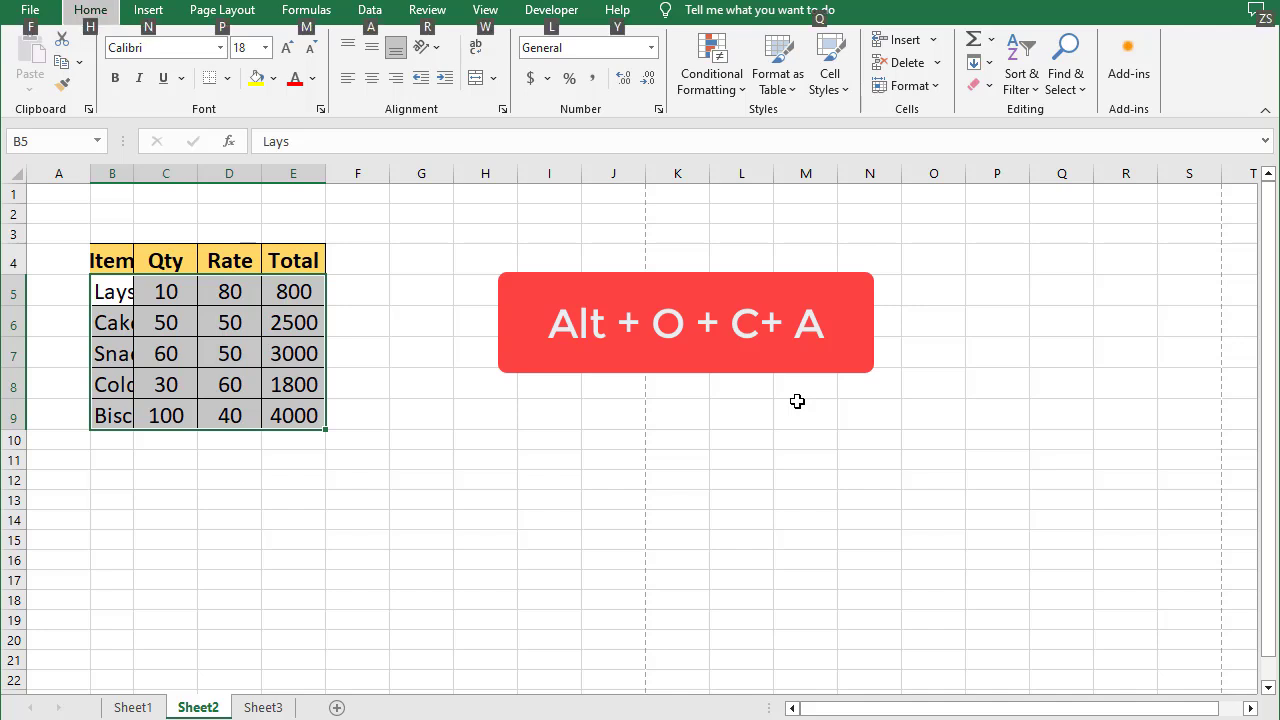
key(o)
key(c)
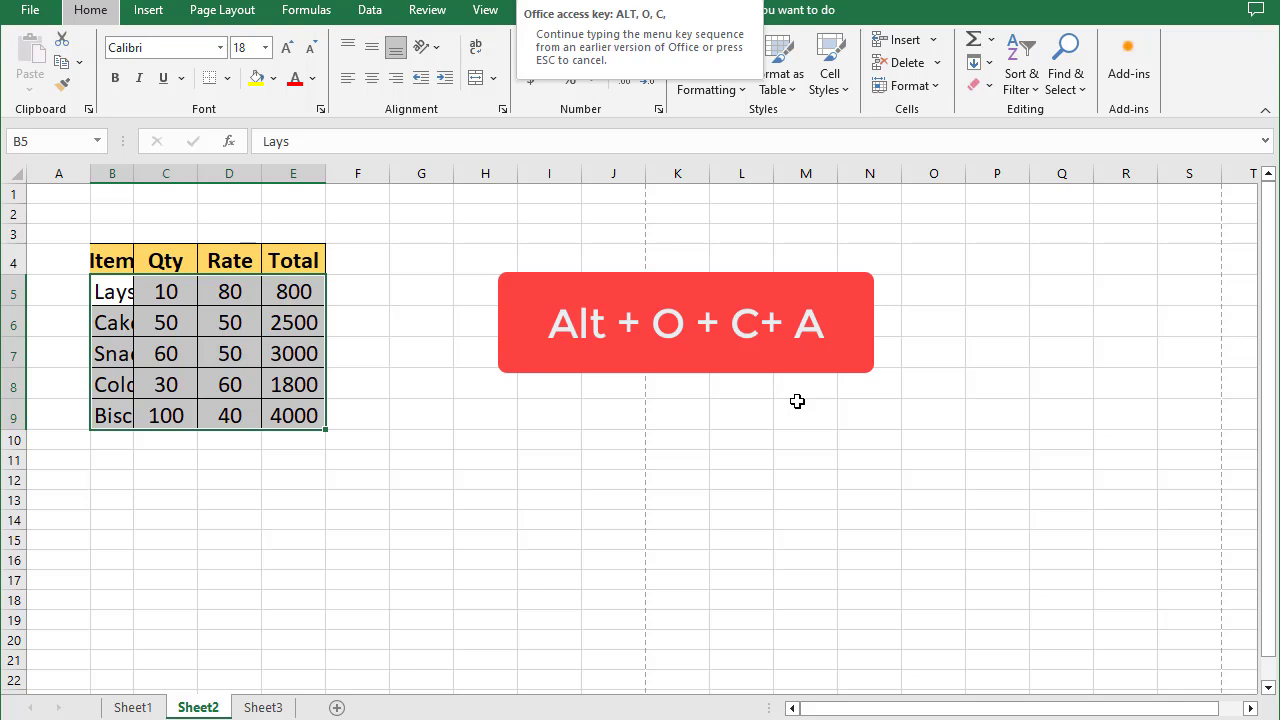
key(a)
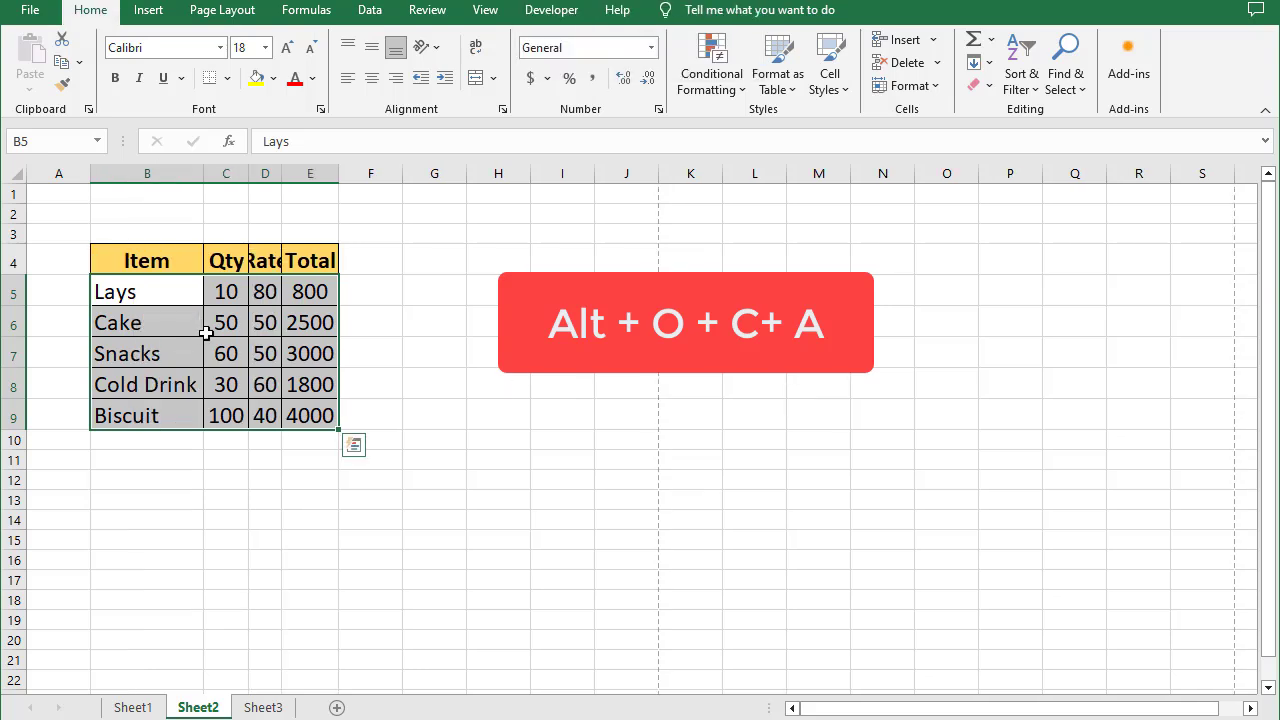
click(225, 352)
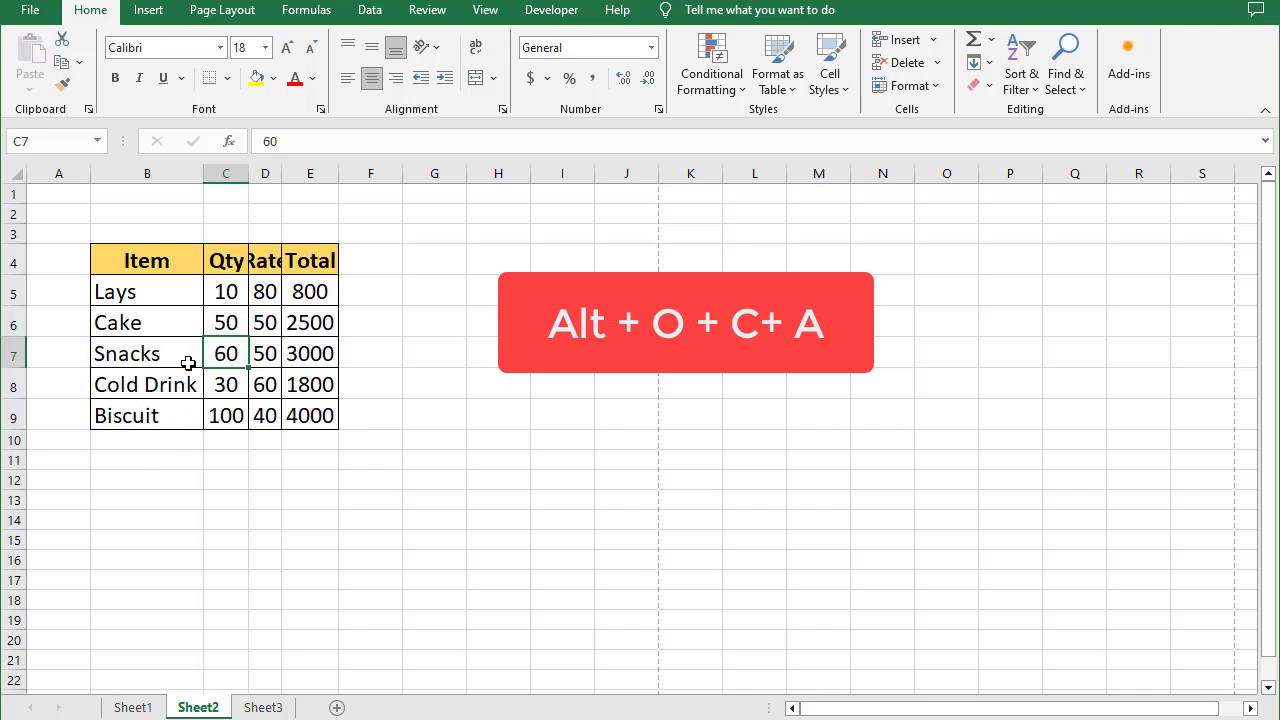
- AutoFit the widths of columns B to E to the header cells B4:E4 only
drag(176, 292, 323, 420)
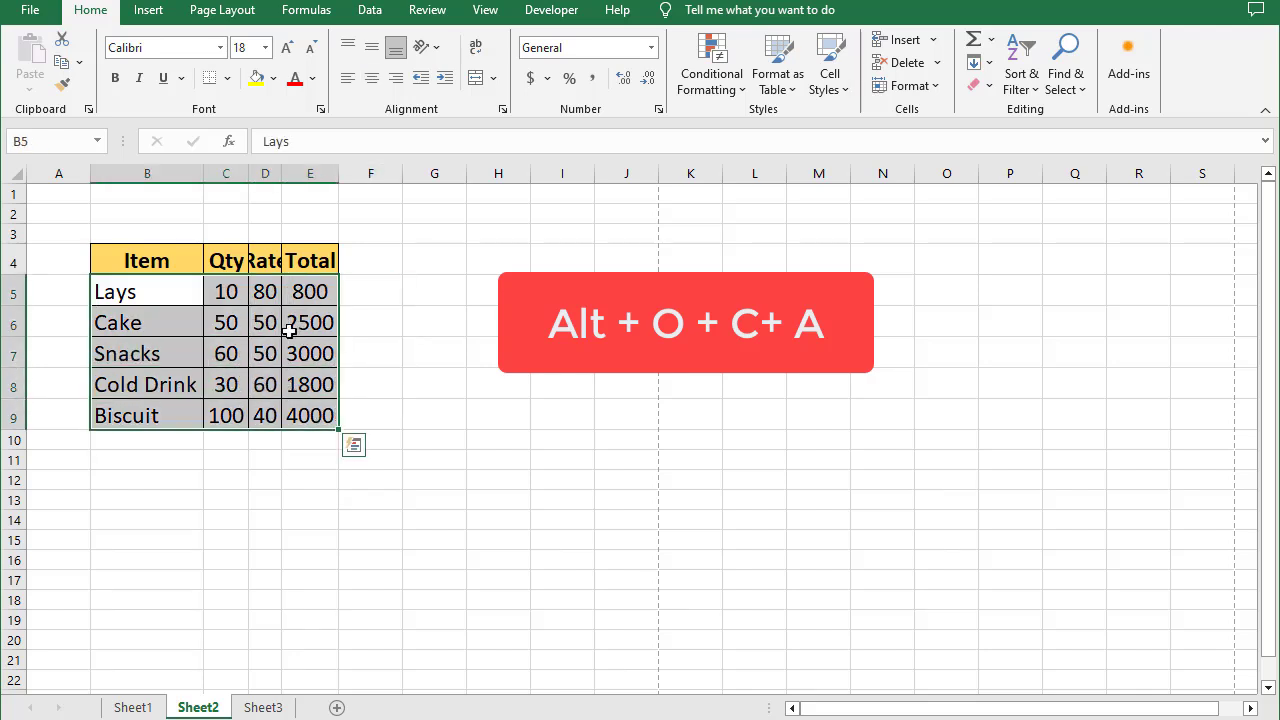
click(262, 265)
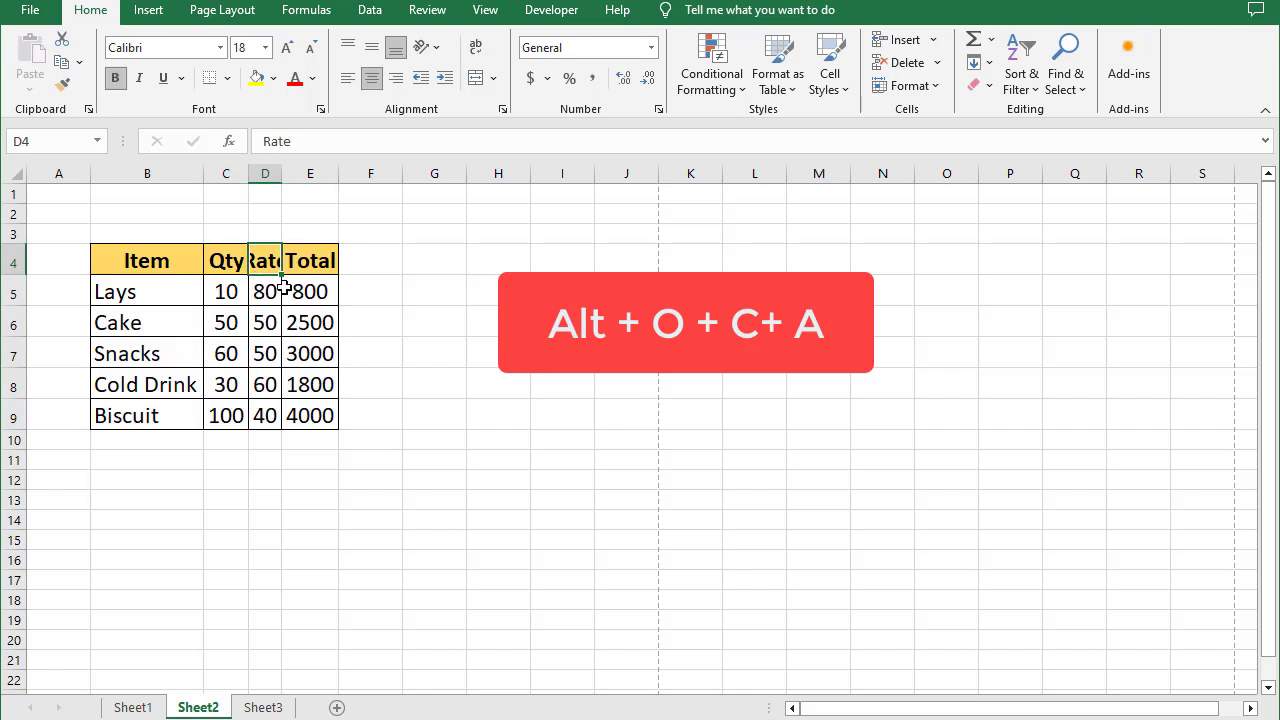
click(262, 342)
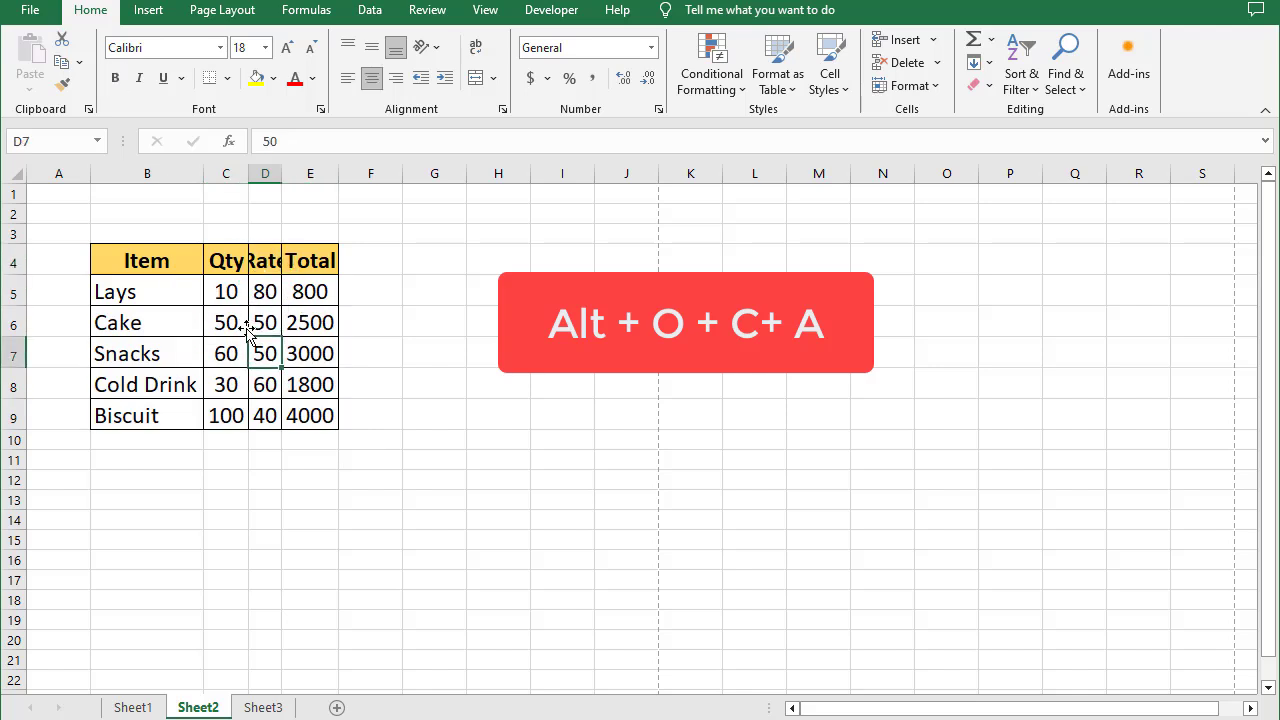
drag(134, 256, 305, 257)
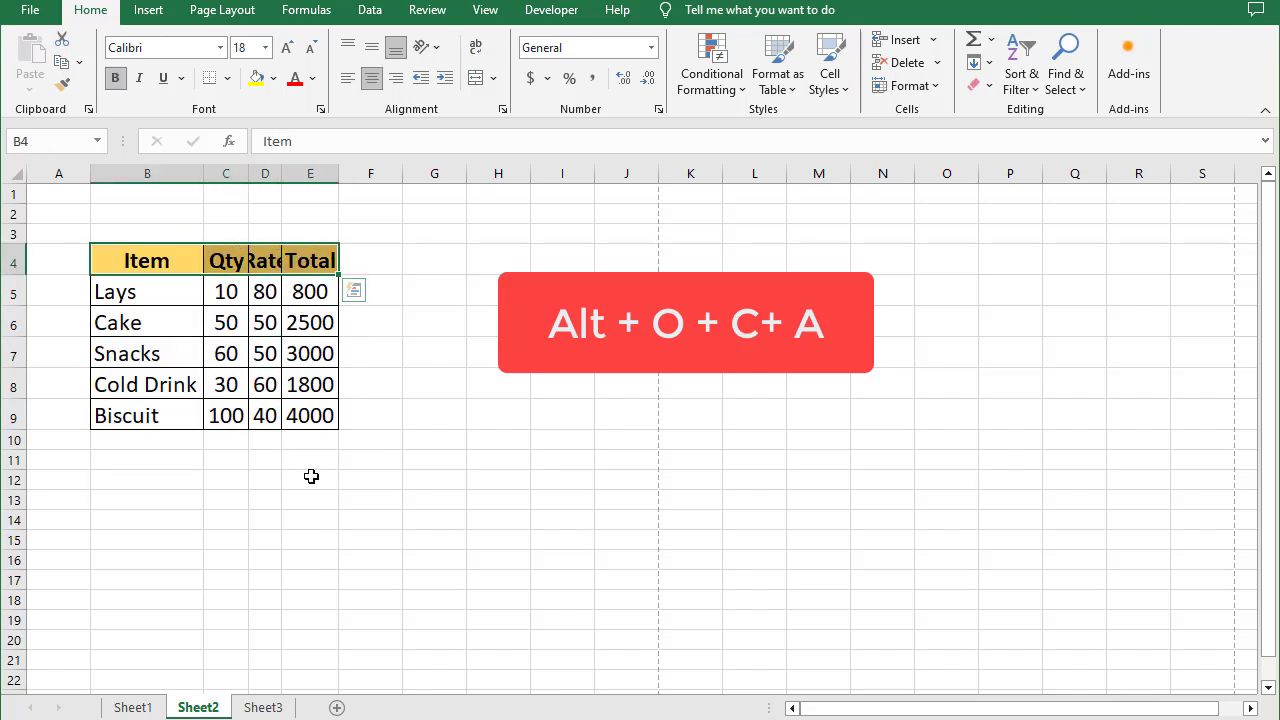
key(alt)
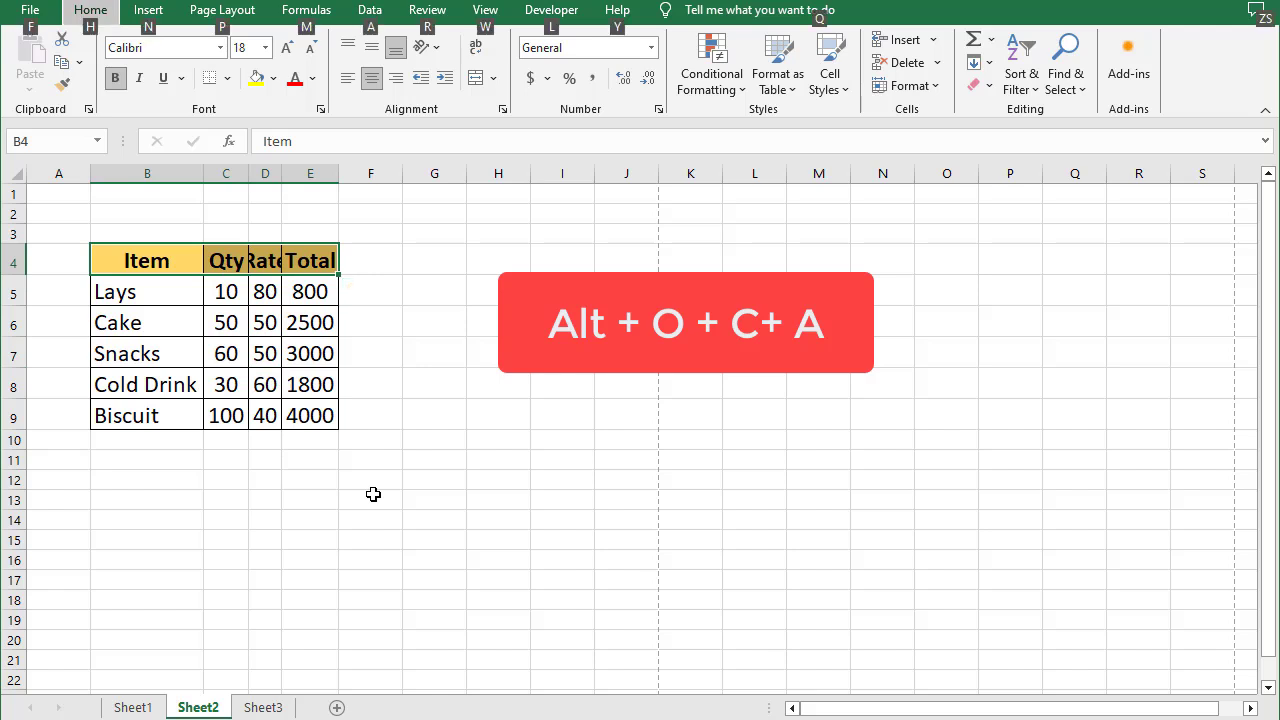
key(o)
key(c)
key(a)
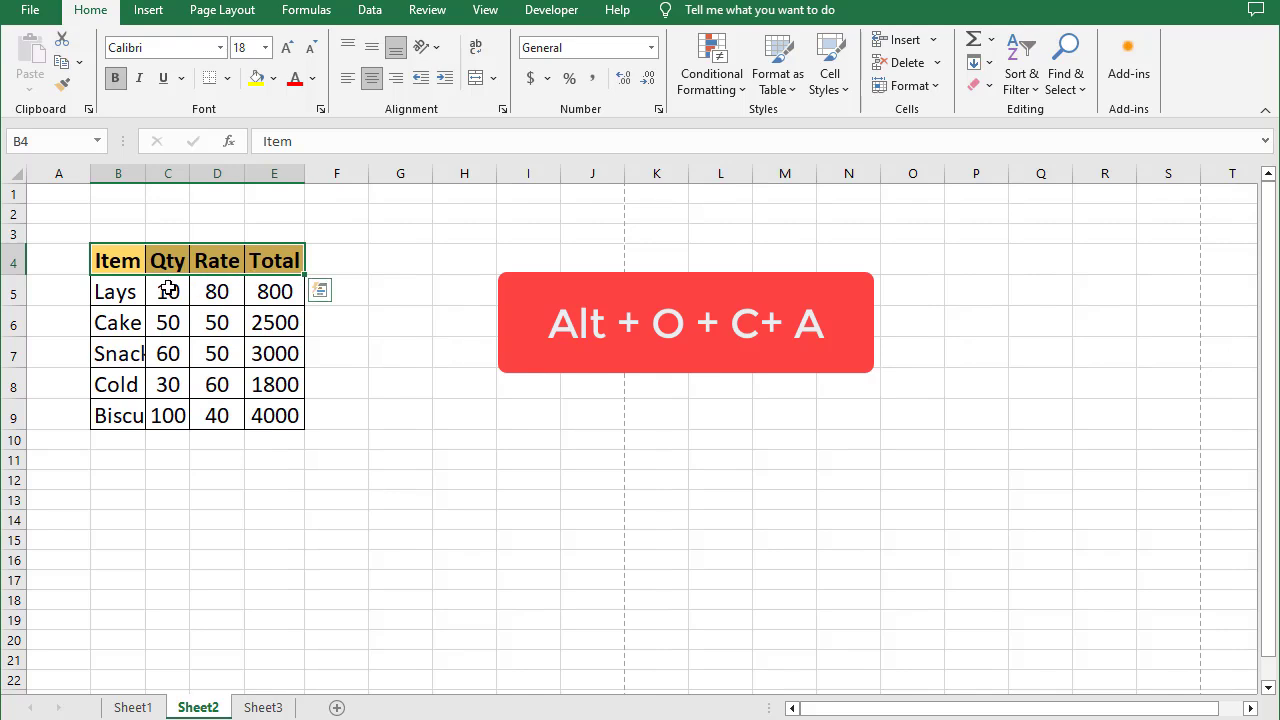
click(234, 371)
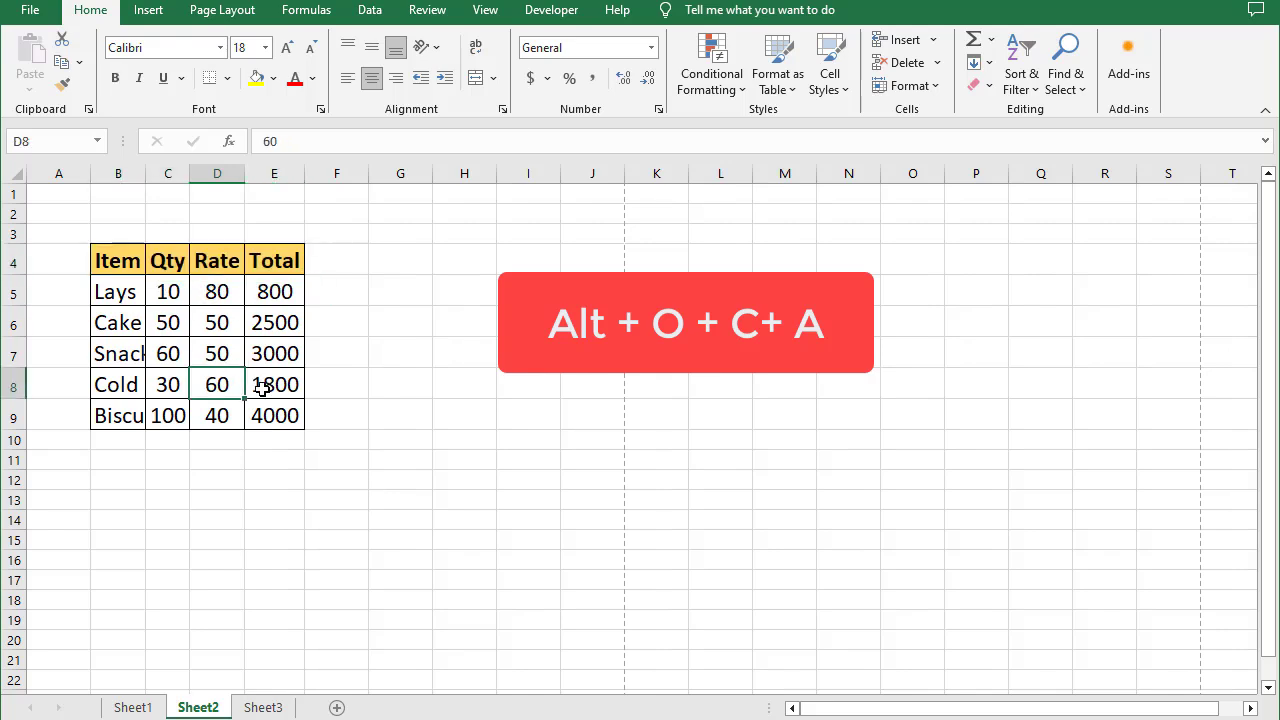
- AutoFit the widths of columns B to E to the whole item table, B4:E9
drag(118, 260, 300, 420)
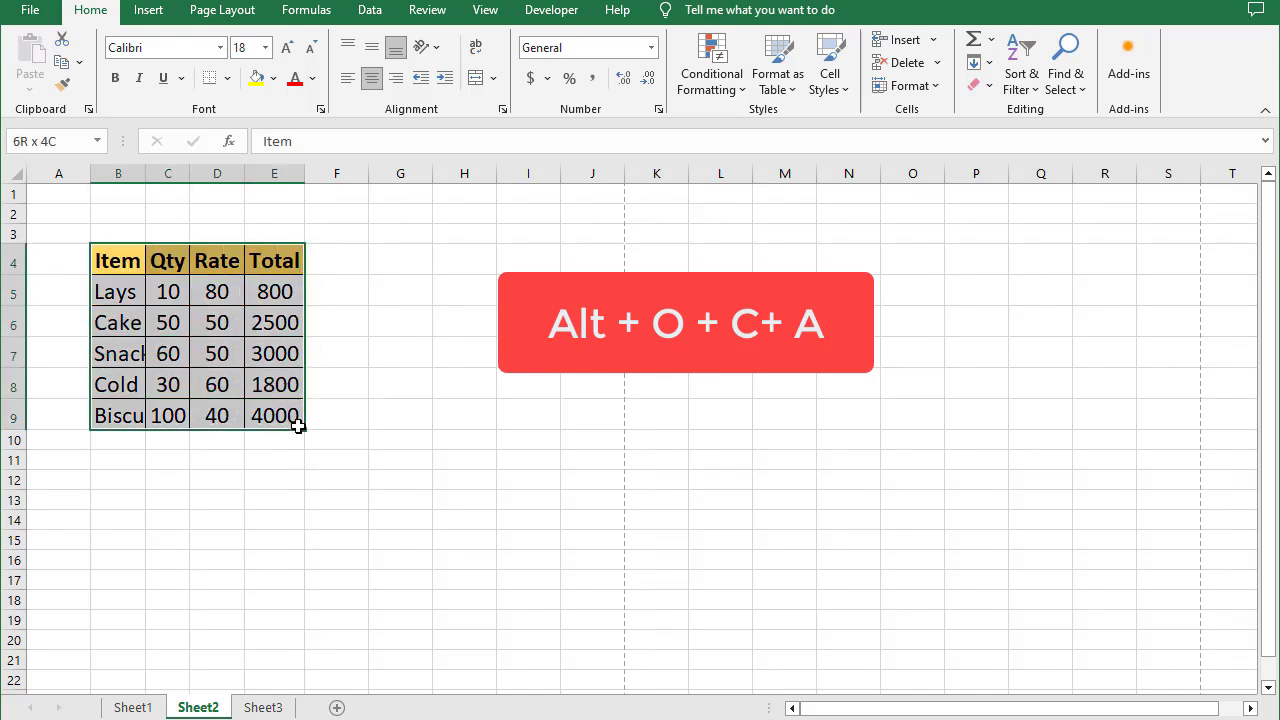
key(alt)
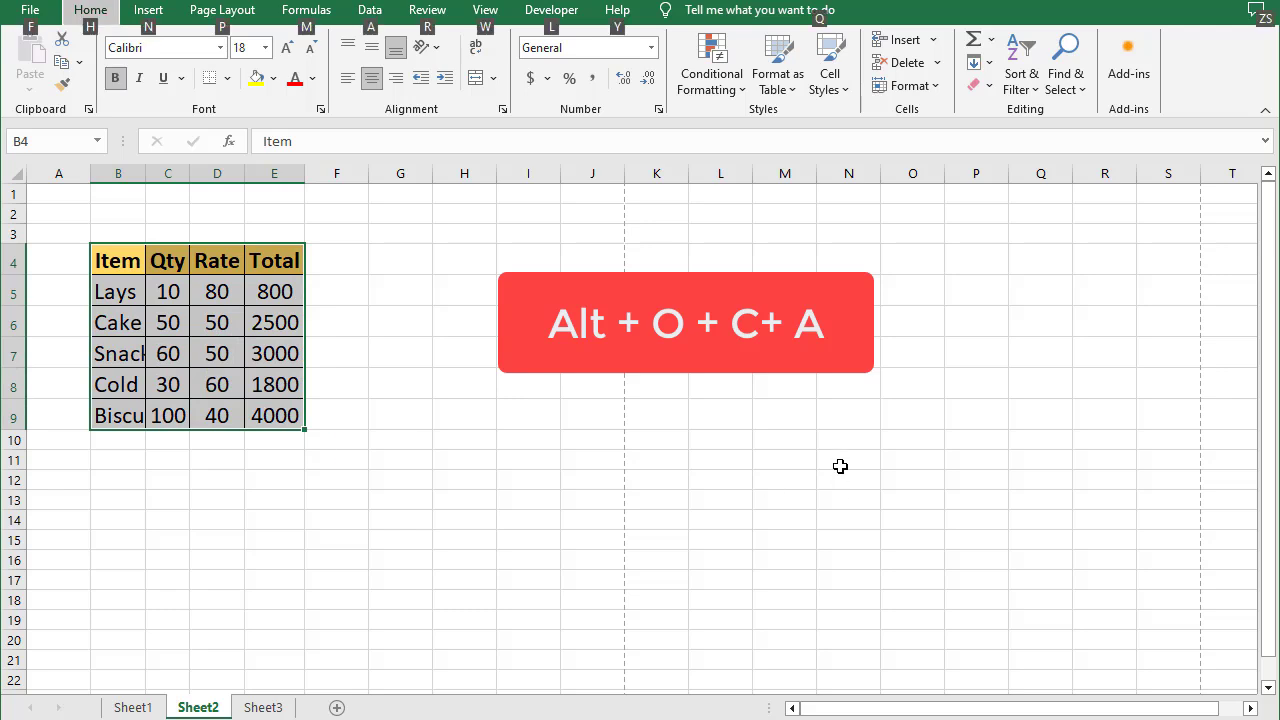
key(o)
key(c)
key(a)
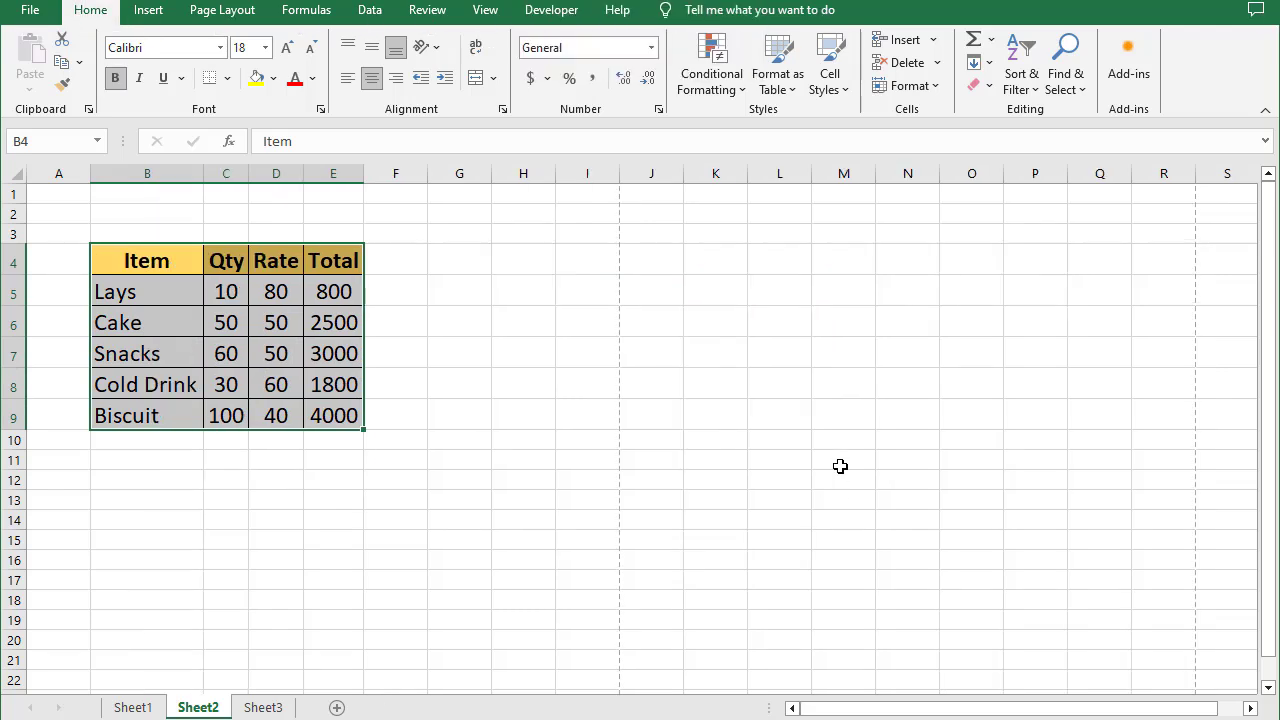
click(299, 373)
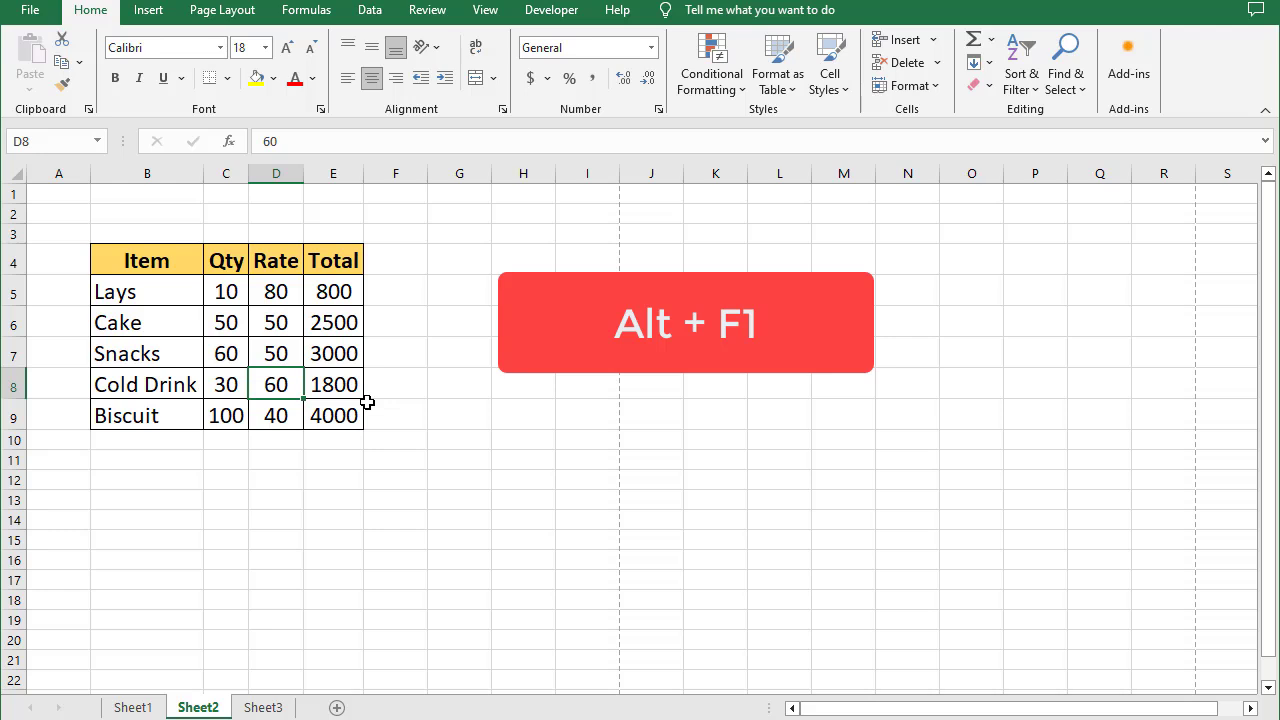
- Insert a default clustered column chart from the item data in B5:E9, and delete the chart again
click(278, 350)
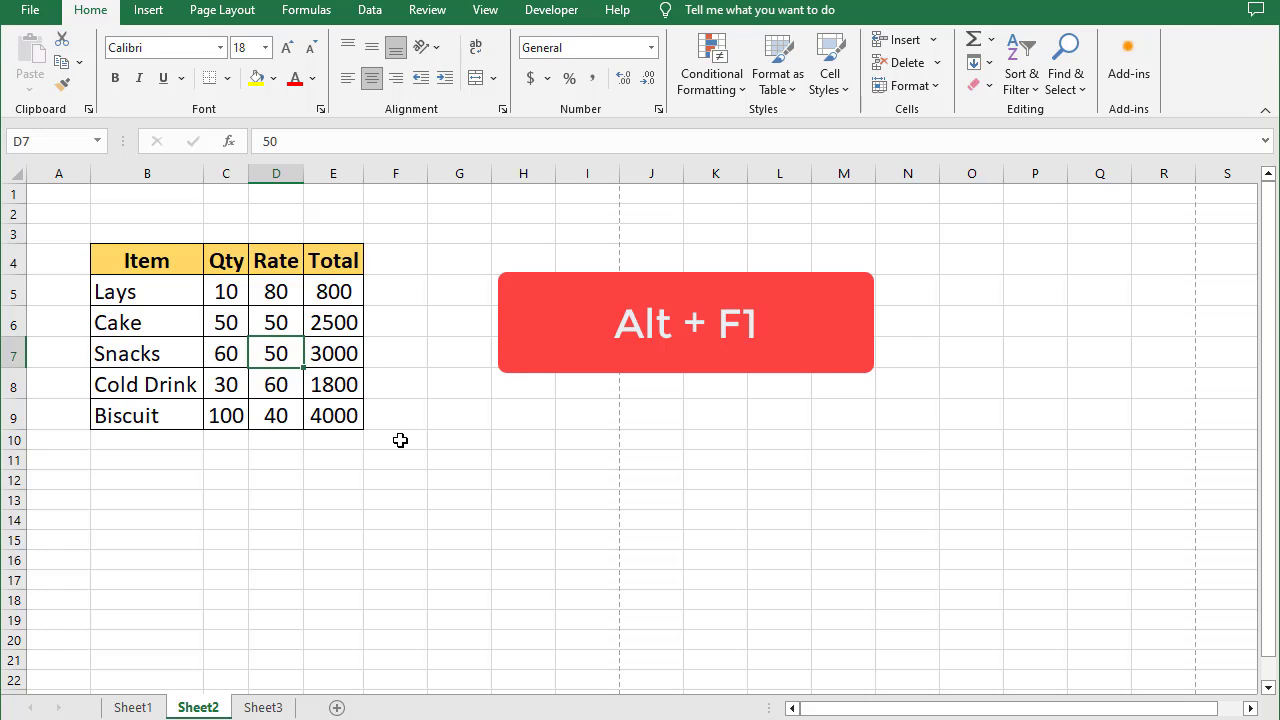
mouse_move(126, 286)
mouse_down()
mouse_move(380, 371)
mouse_move(306, 408)
mouse_up()
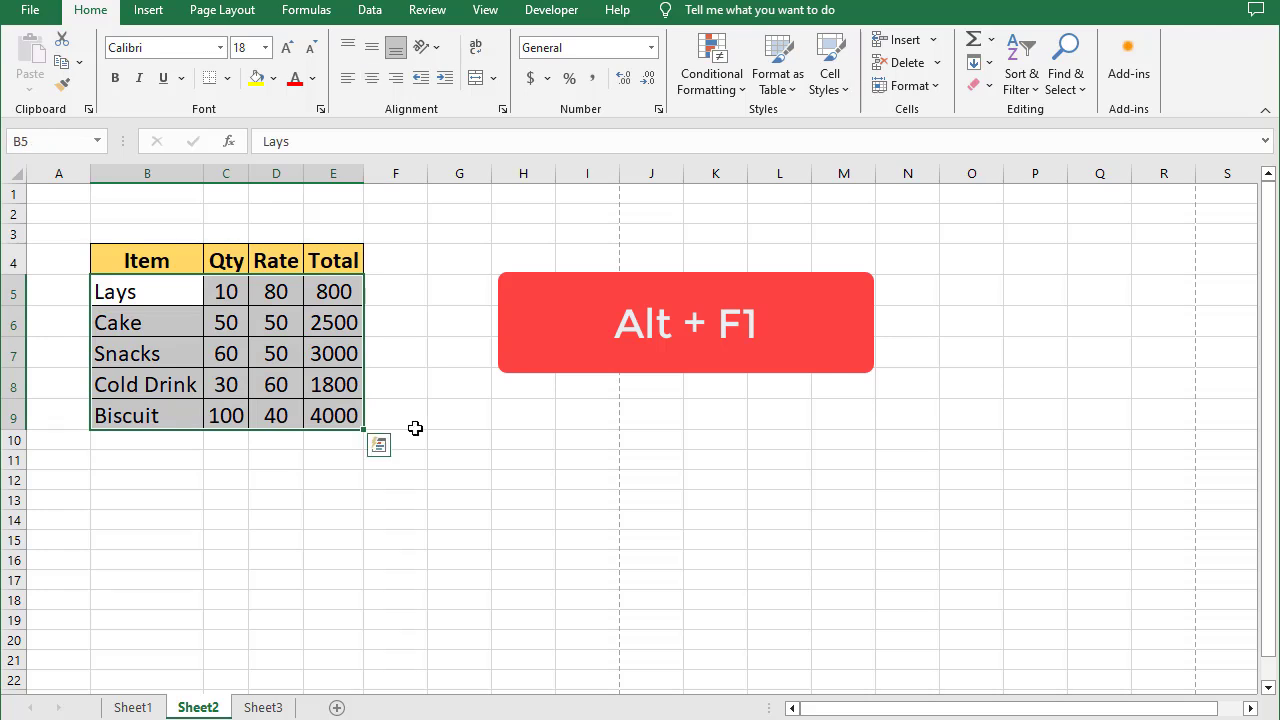
key(alt+F1)
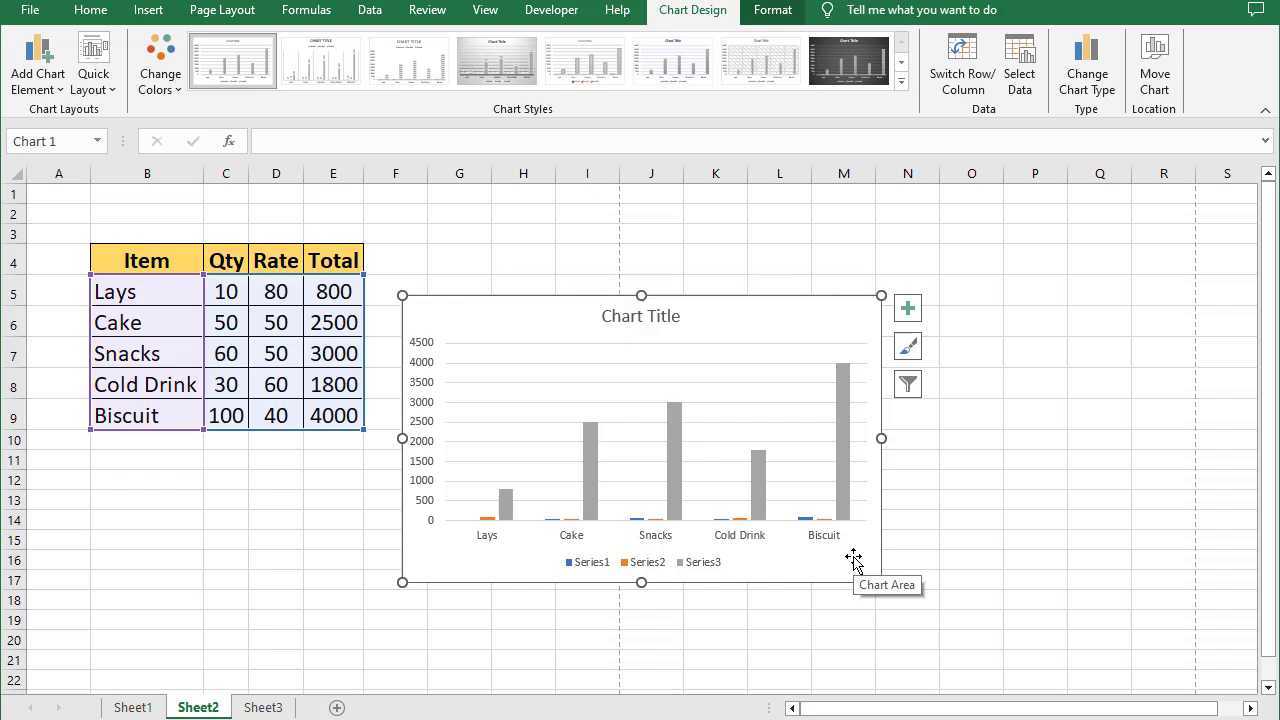
key(Delete)
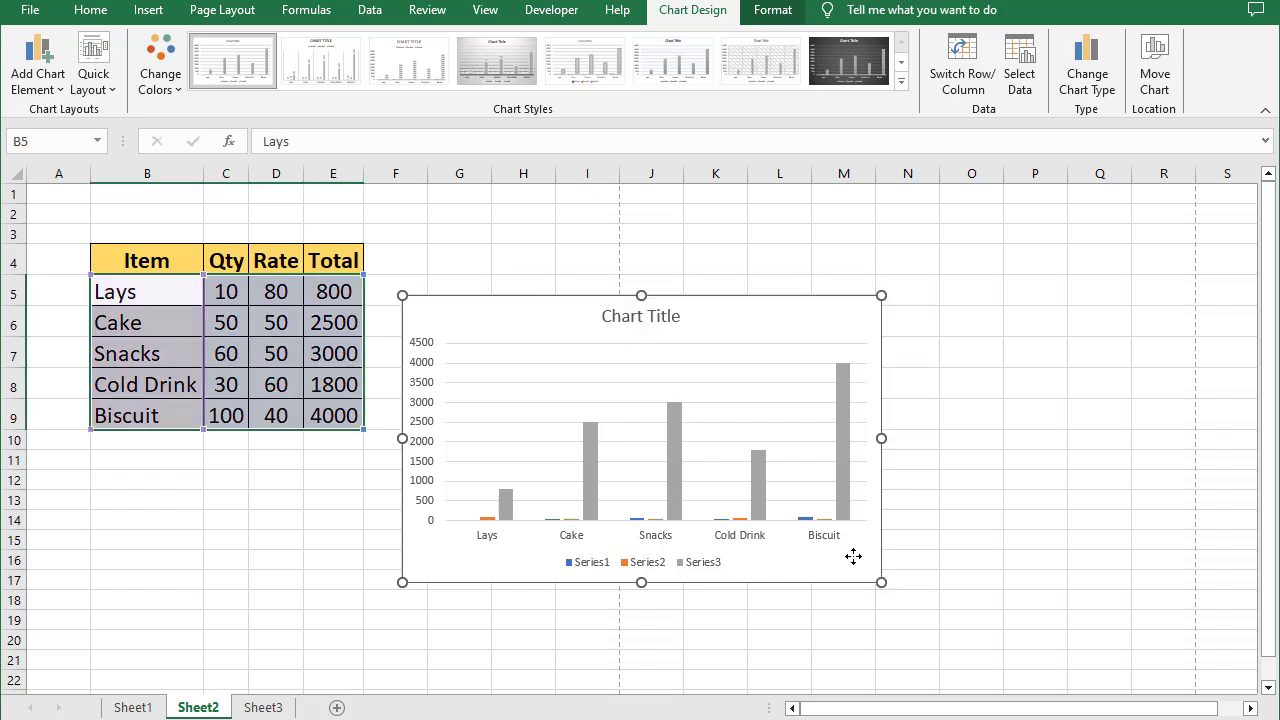
click(273, 472)
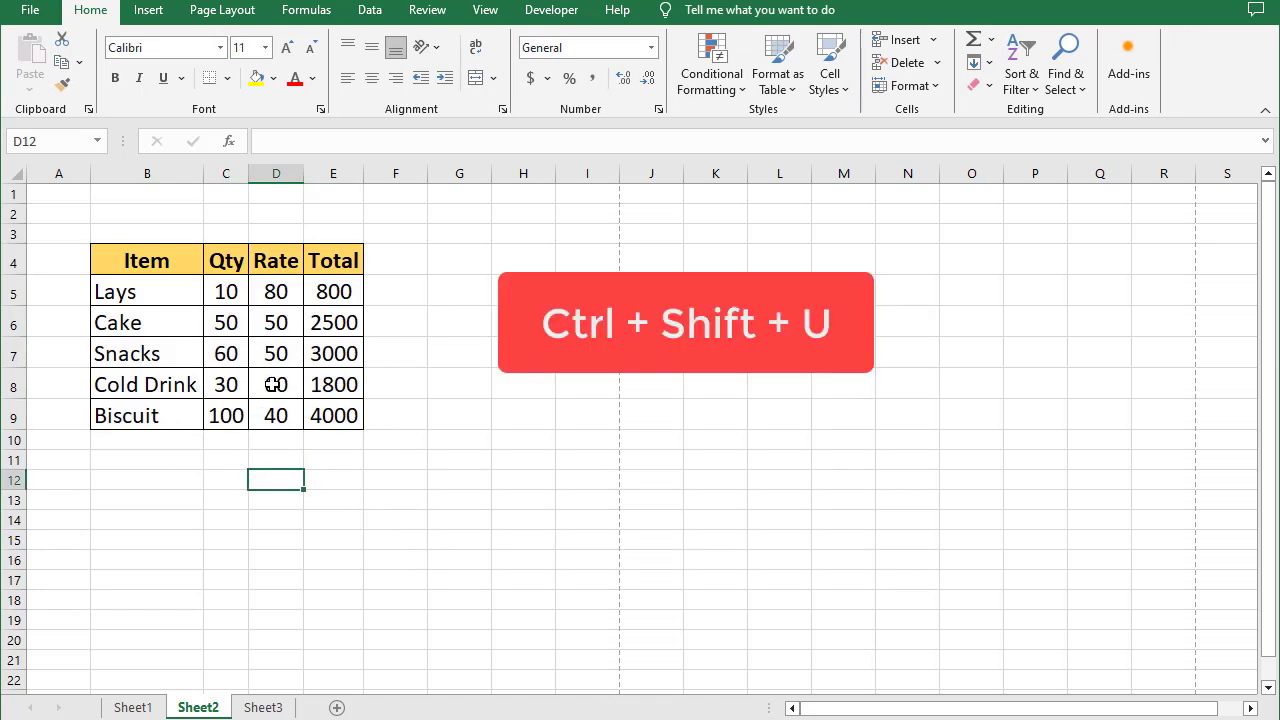
- Open the contents of cell D8 for editing, expand the formula bar to several lines and collapse it back to one line
click(273, 384)
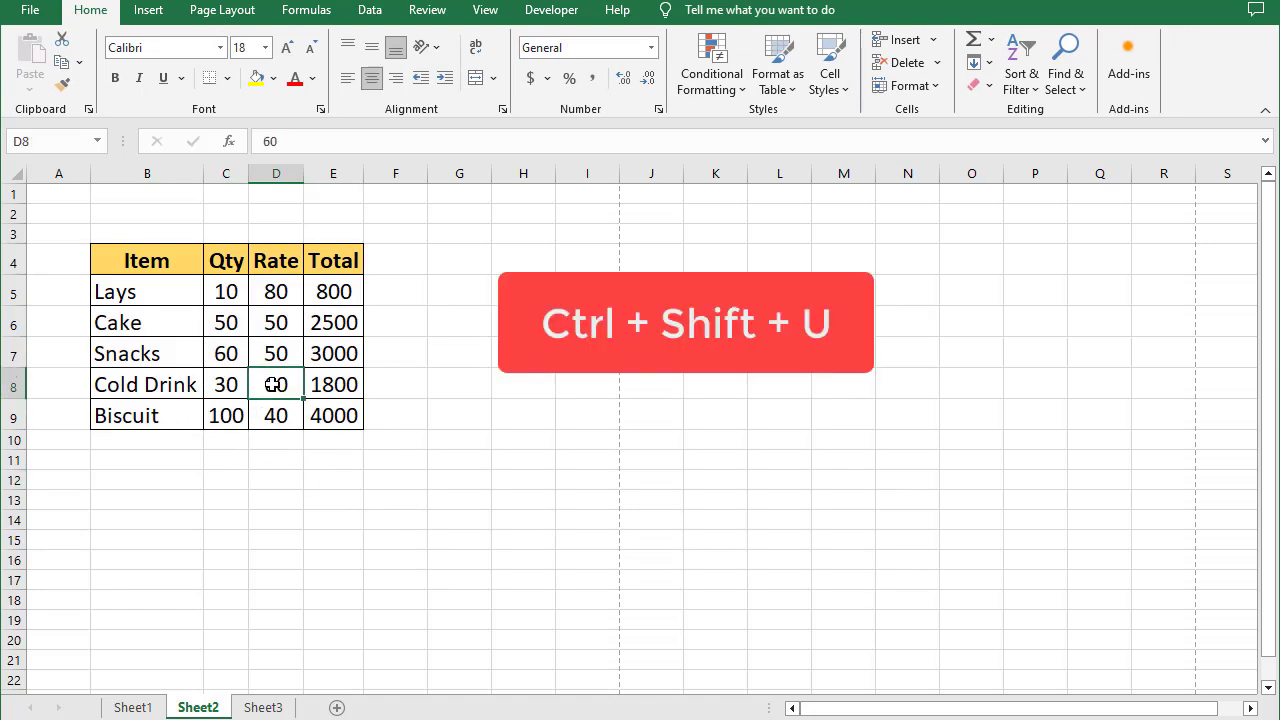
click(410, 148)
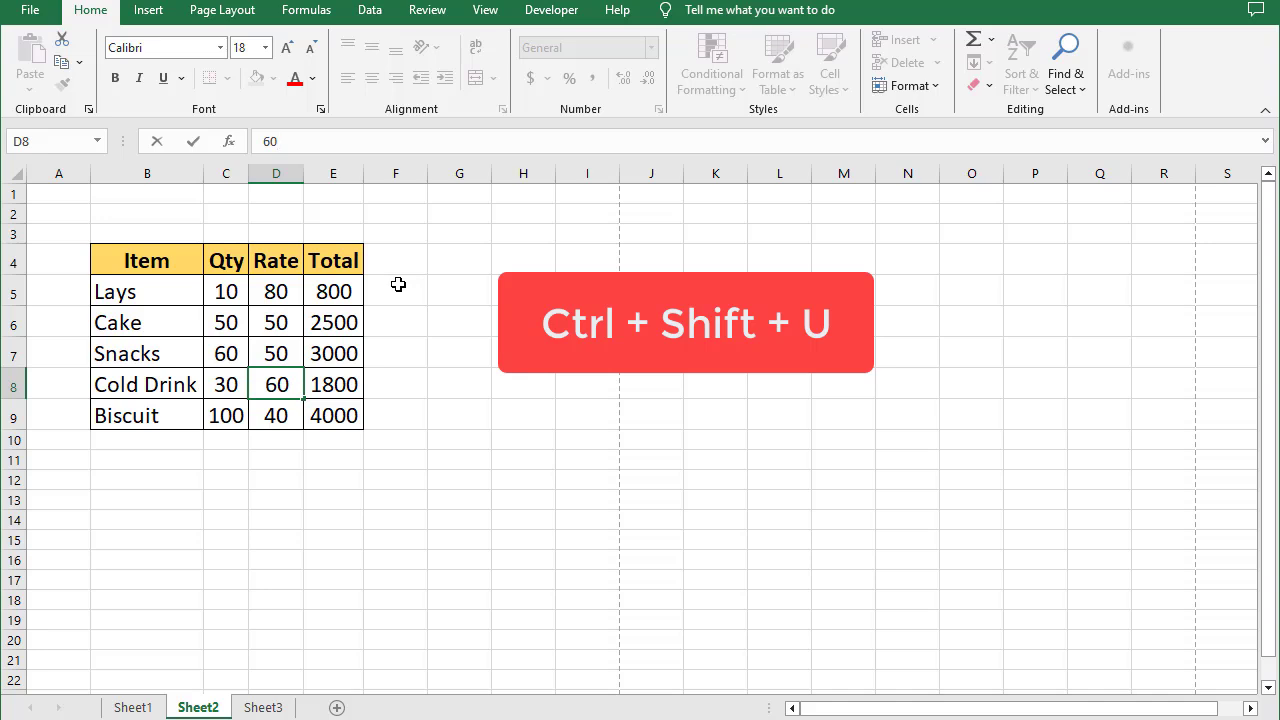
key(ctrl+shift+u)
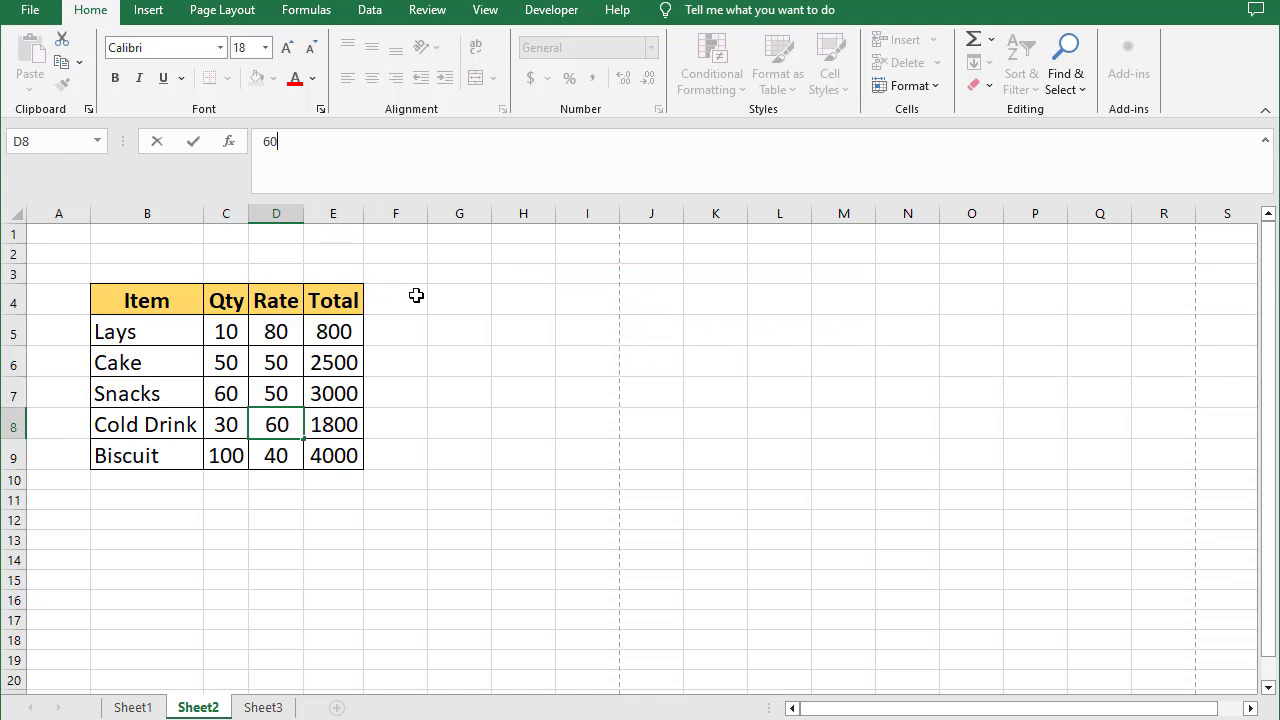
key(ctrl+shift+u)
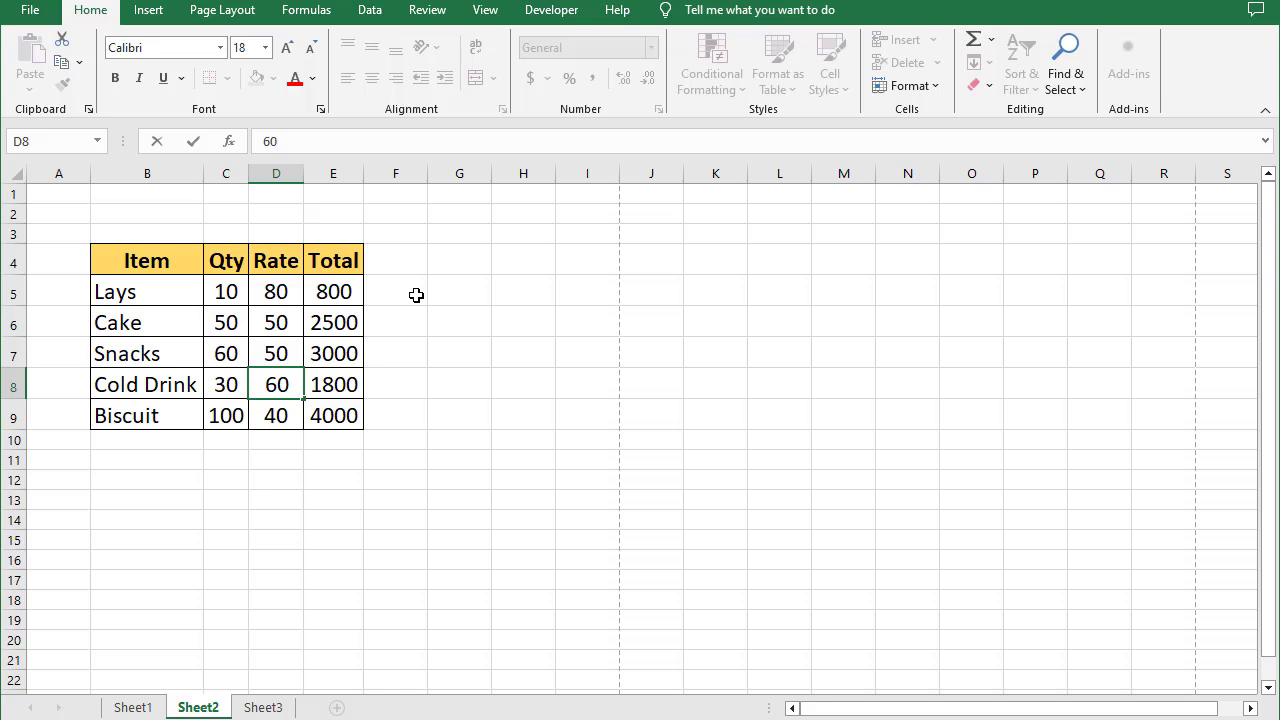
- Convert the item range B4:E9 into an Excel table, using its first row as headers
click(276, 294)
key(ctrl+t)
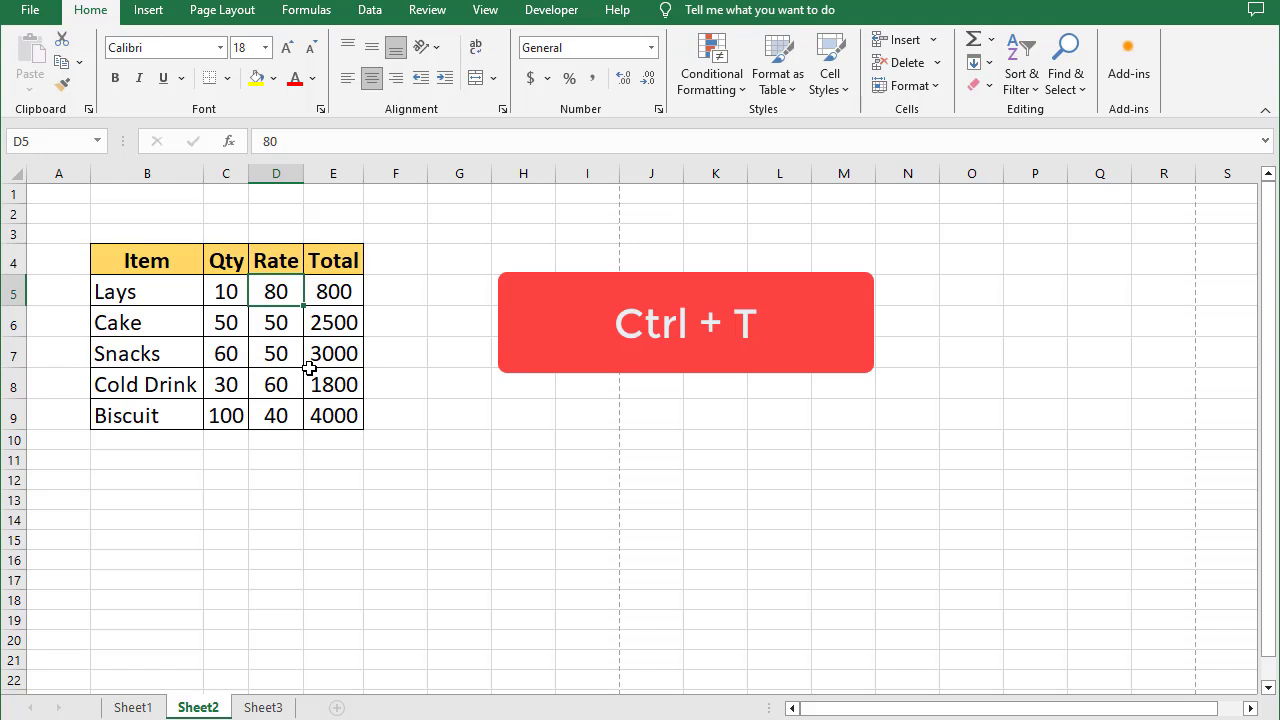
drag(128, 255, 349, 414)
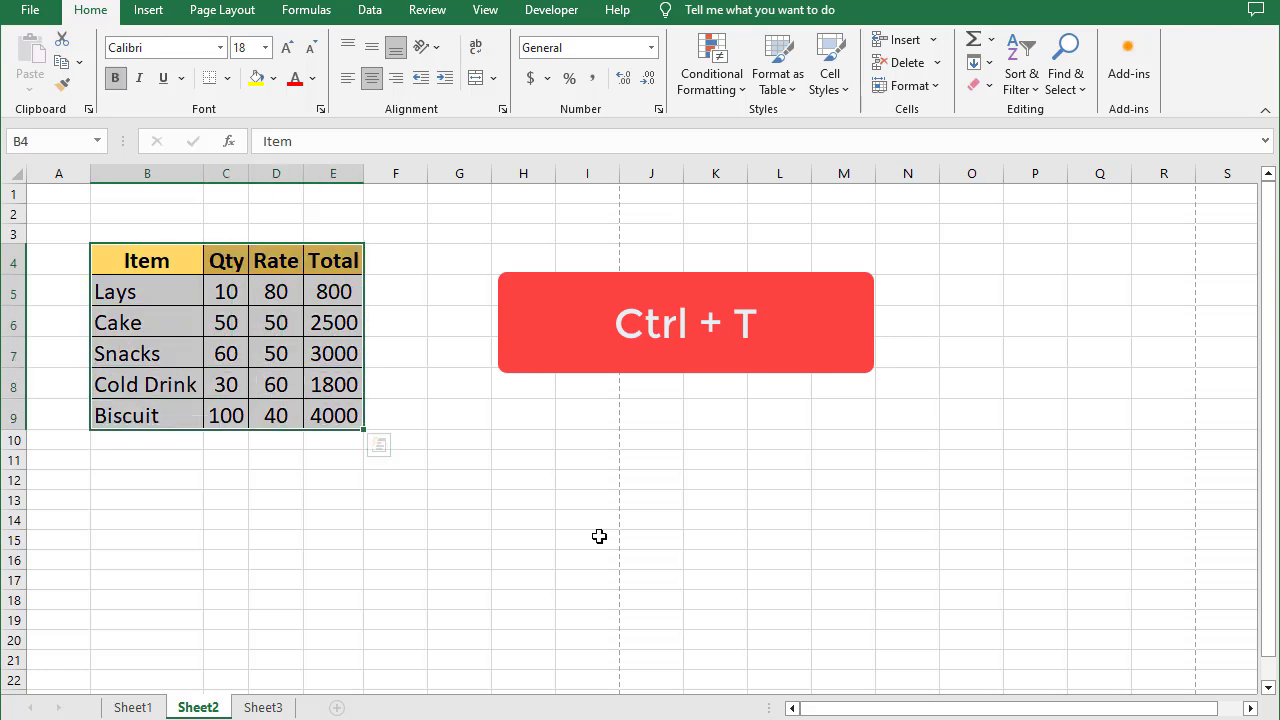
key(ctrl+t)
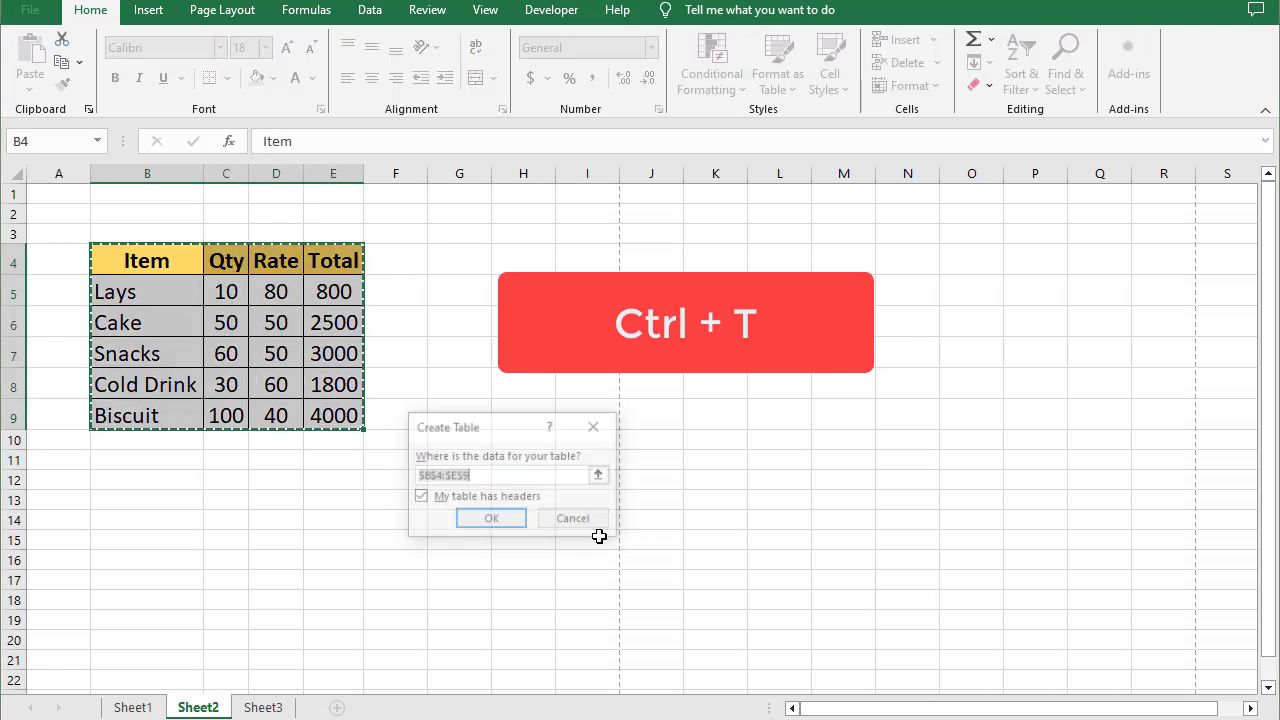
drag(494, 428, 477, 313)
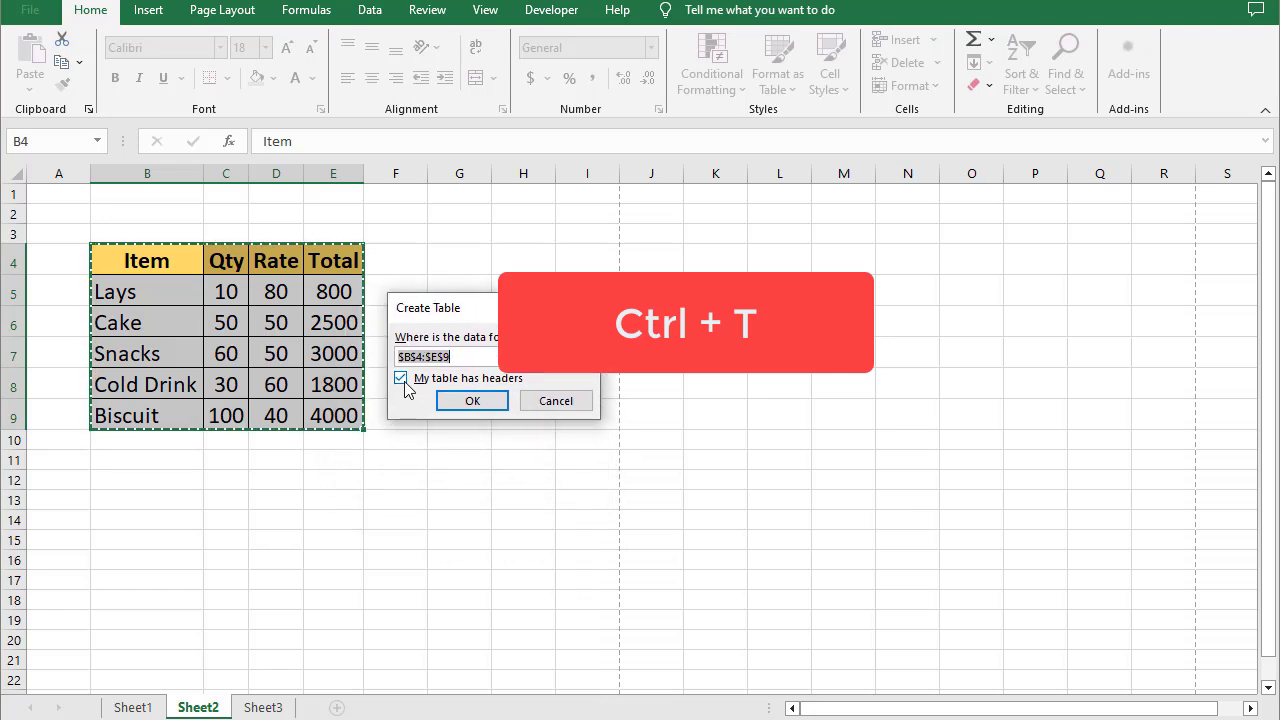
click(470, 401)
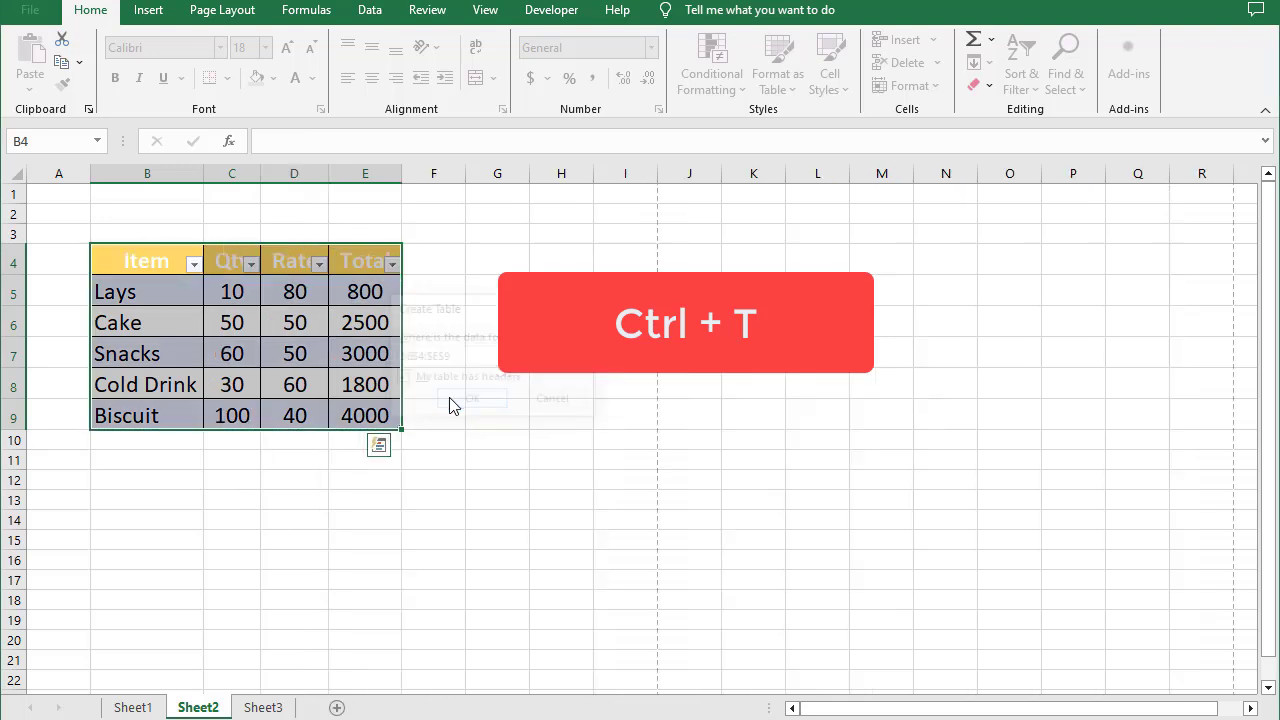